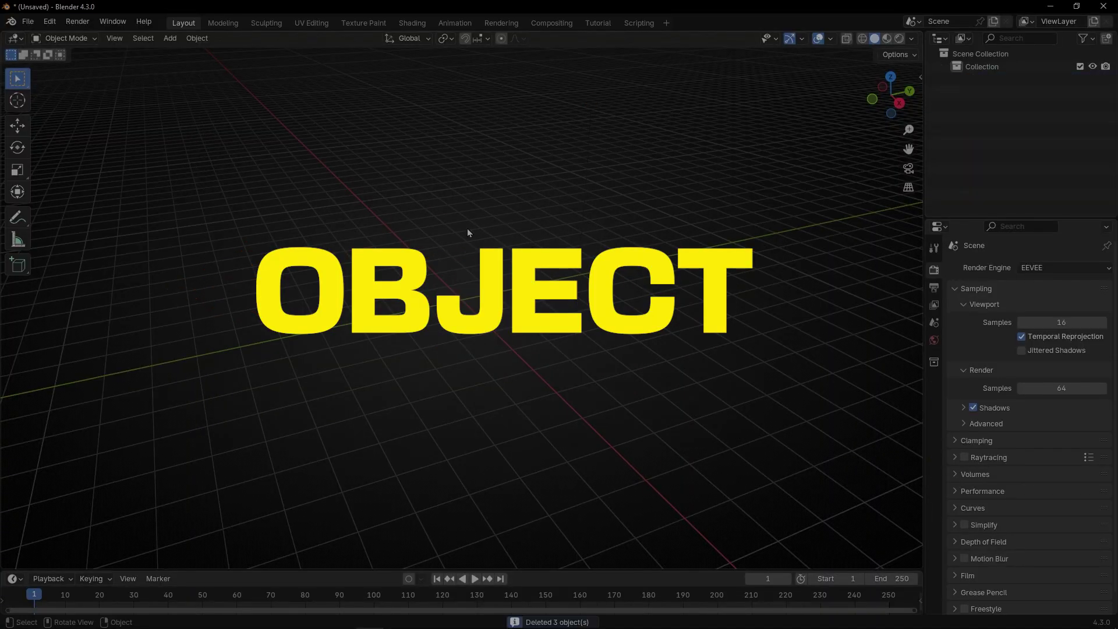
Step: Add a 2 m UV sphere at the origin of the empty scene
click(170, 38)
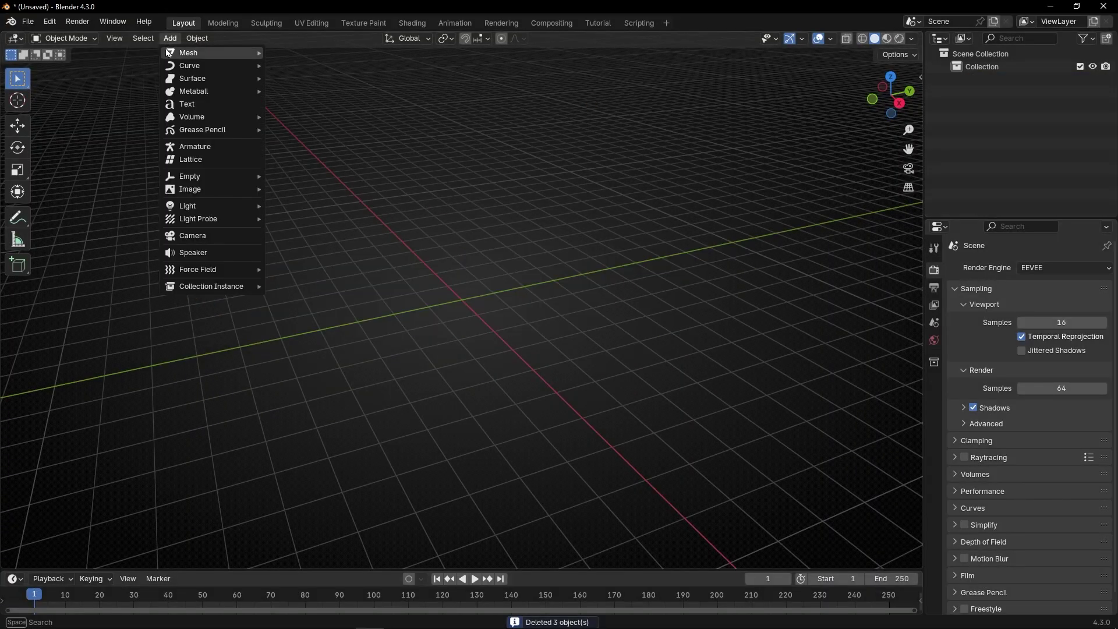
mouse_move(232, 54)
click(303, 91)
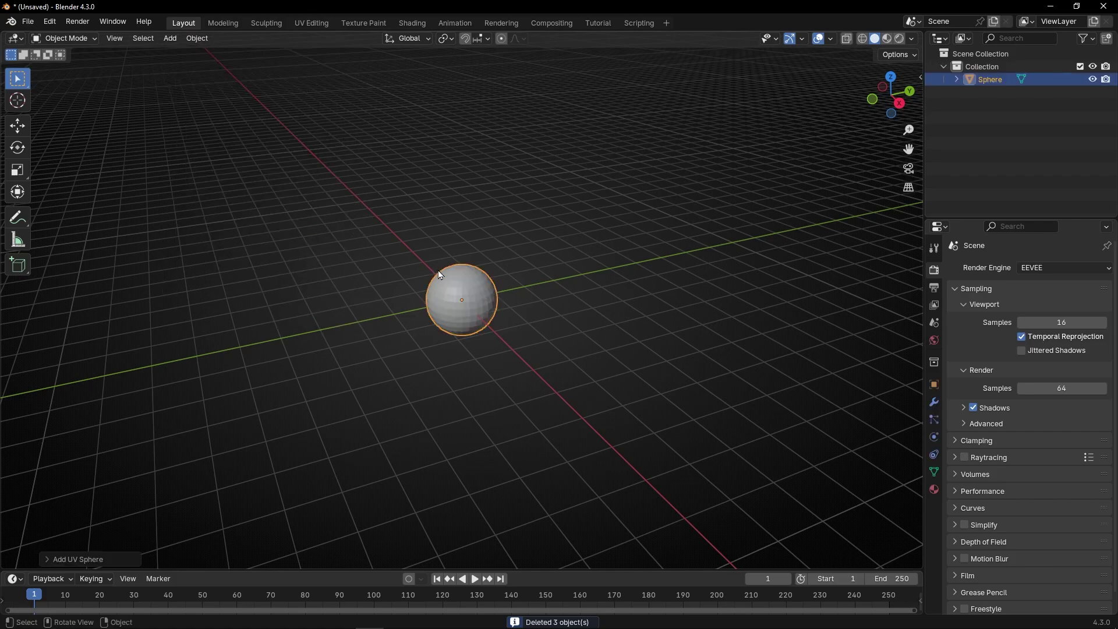
Step: Shade the sphere smooth and enlarge the timeline area below the viewport
right_click(446, 286)
click(447, 288)
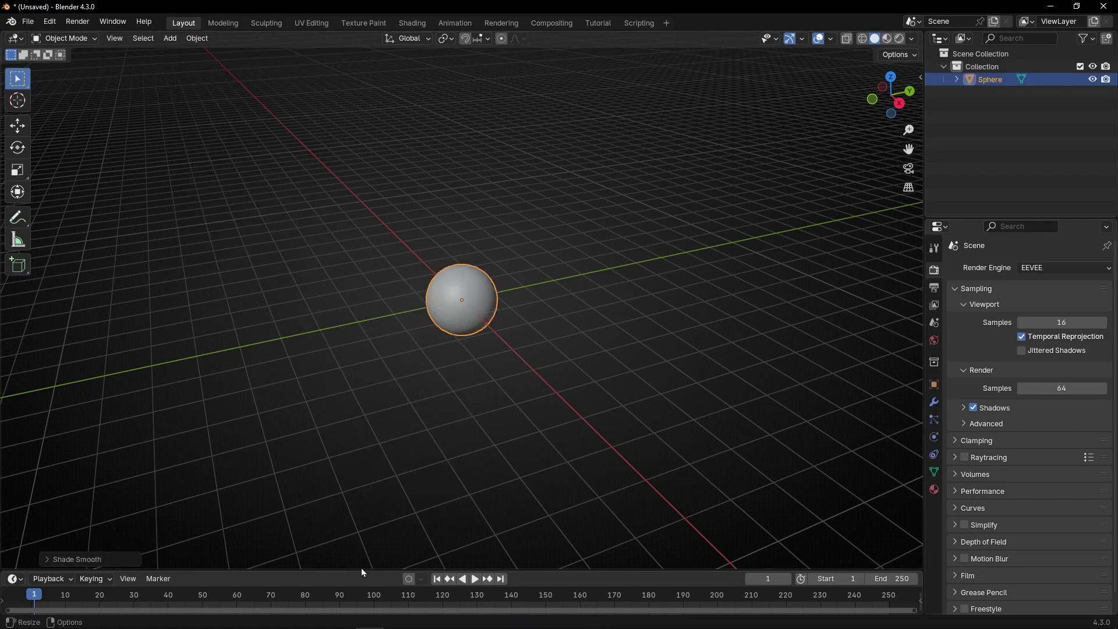
drag(358, 570, 377, 394)
middle_drag(408, 353, 322, 347)
Step: Show the N sidebar and keyframe the sphere's location at frame 1
key(n)
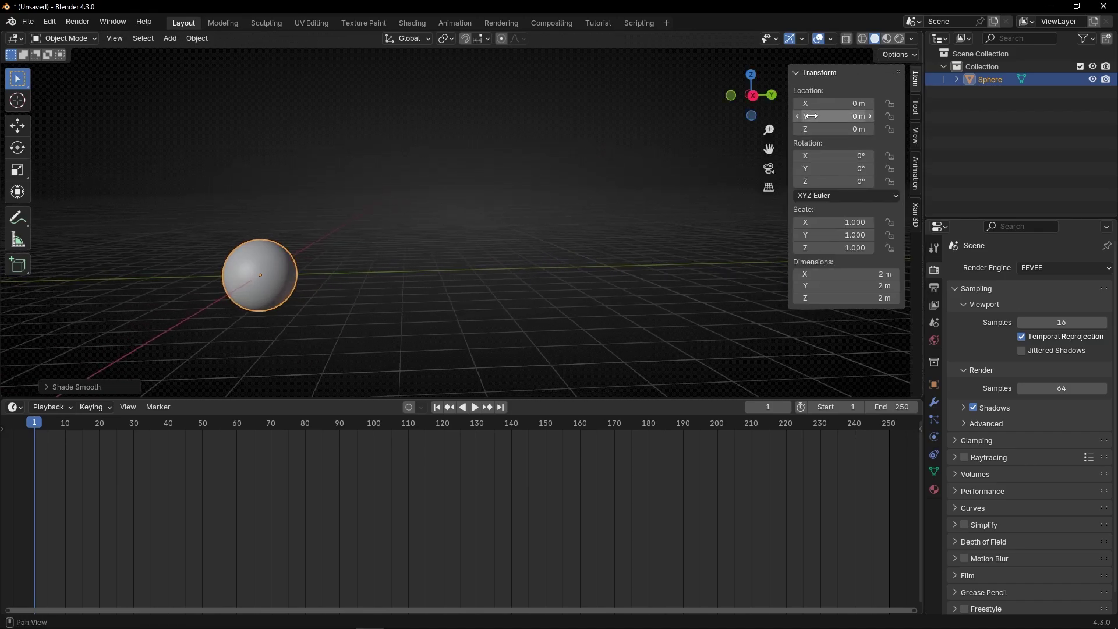
right_click(793, 115)
click(793, 115)
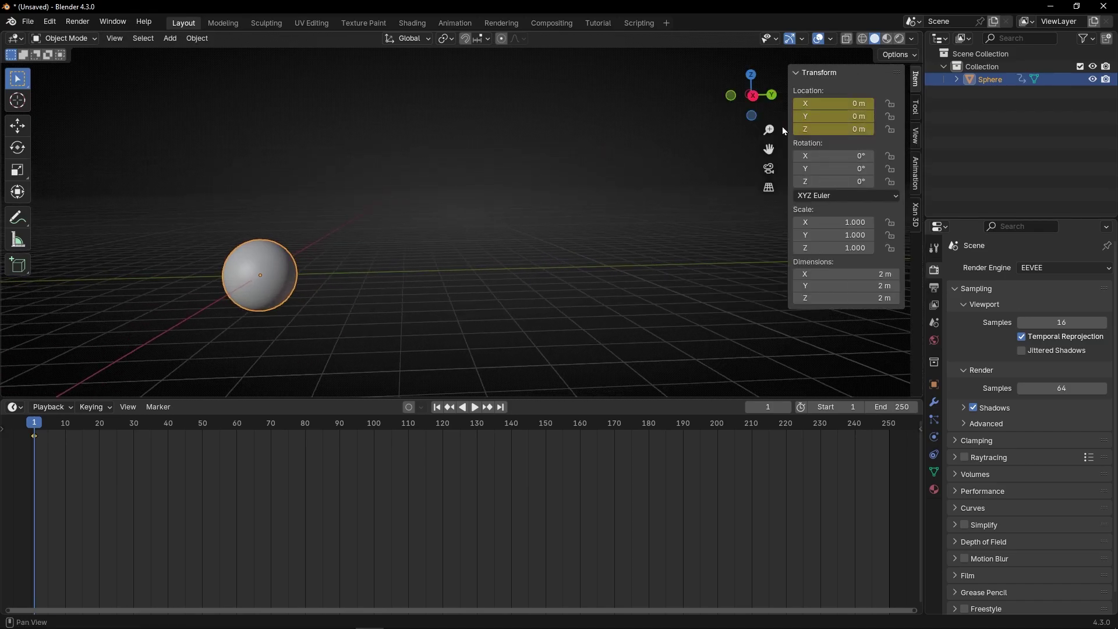
Step: At frame 20, move the sphere to Y 11.81 m and keyframe its location
key(space)
click(95, 426)
drag(95, 426, 98, 426)
key(space)
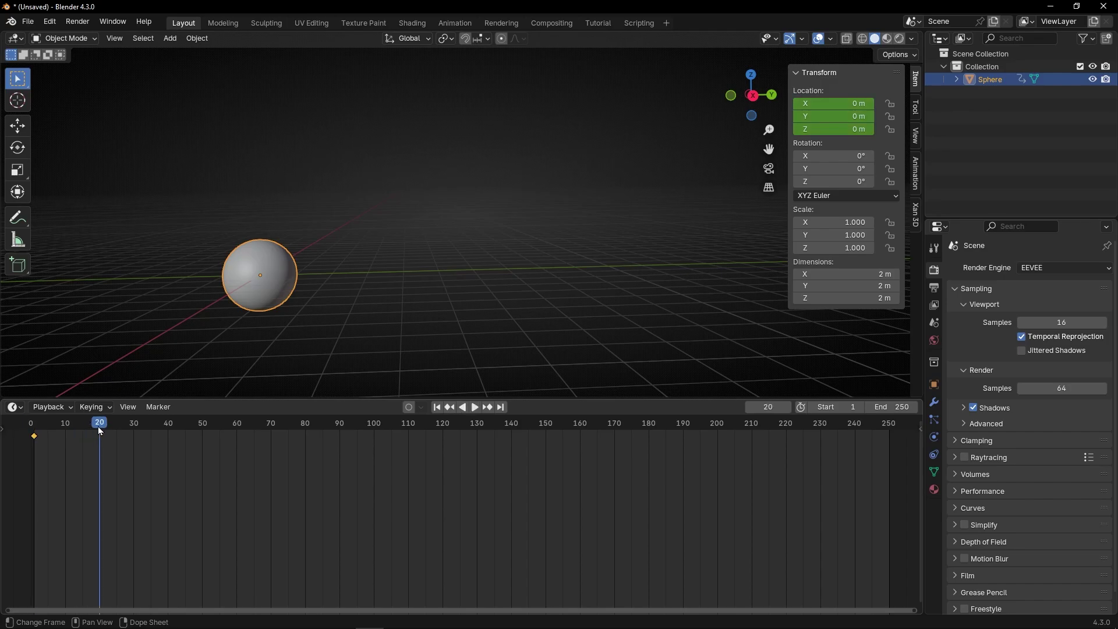
mouse_move(814, 117)
mouse_down()
mouse_move(856, 116)
mouse_move(811, 117)
mouse_up()
right_click(811, 117)
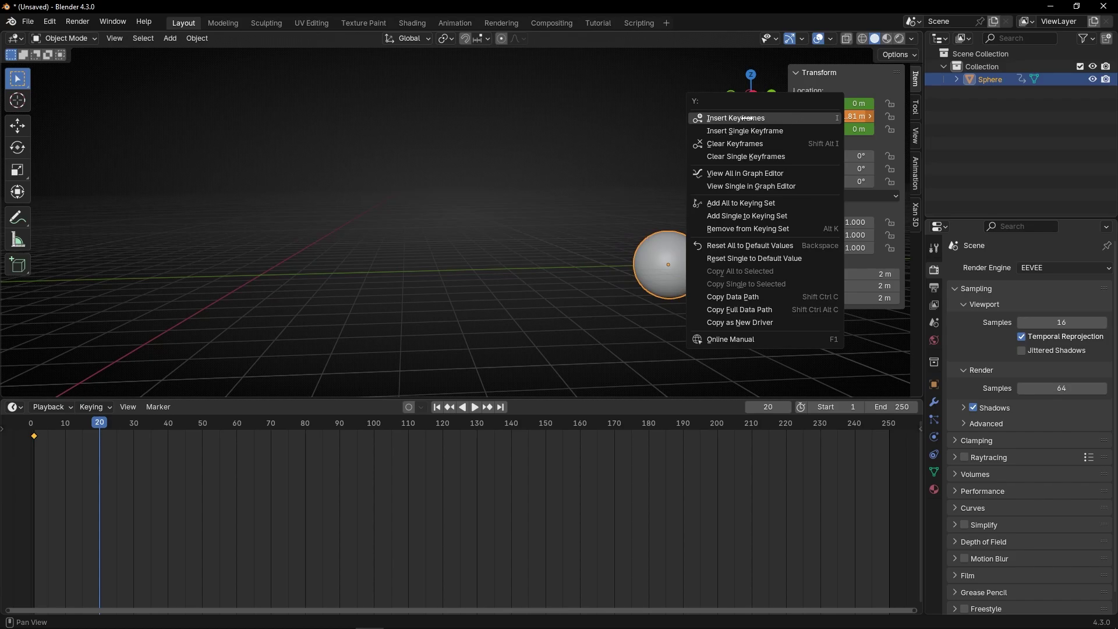
click(757, 117)
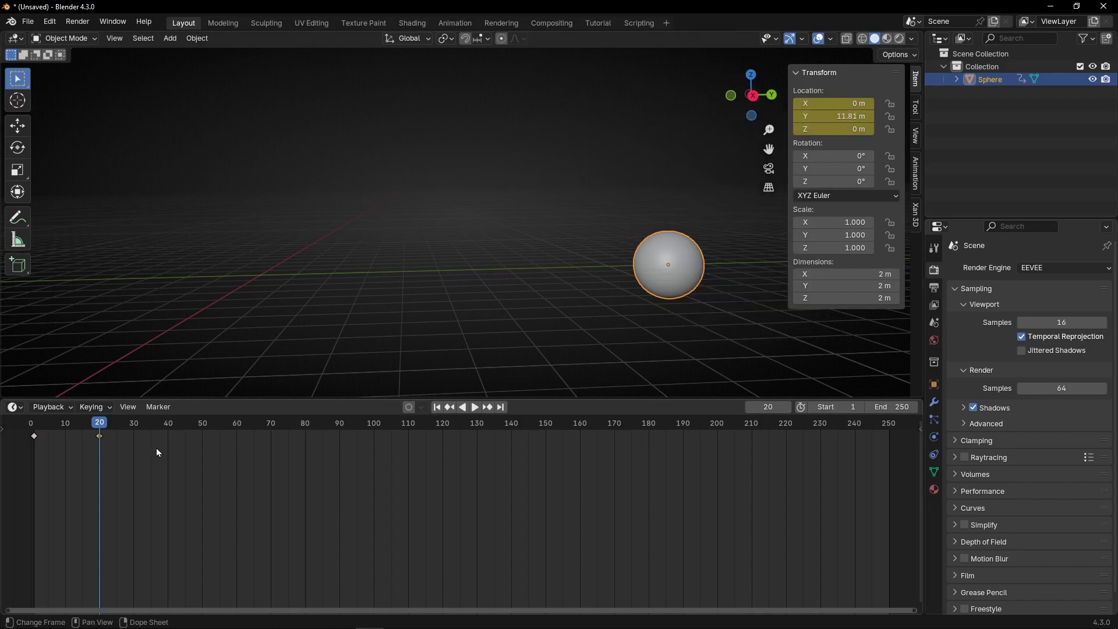
Step: Set the scene's end frame to 25
middle_drag(150, 470, 484, 473)
click(883, 406)
text(25)
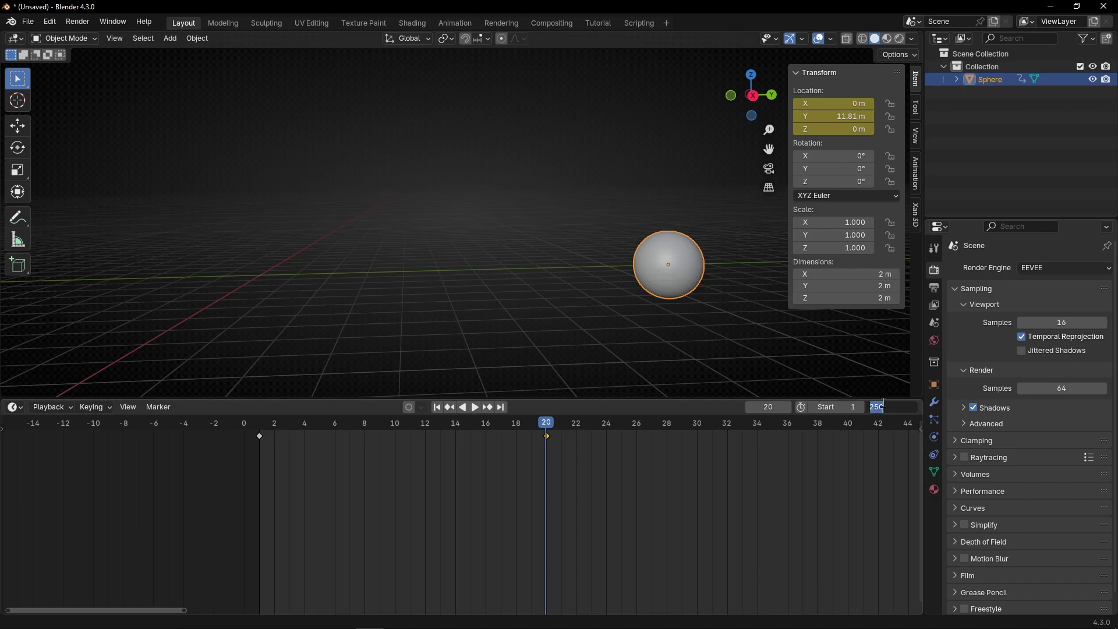
key(Return)
Step: Rewind to the start and play back the sphere sliding along Y
key(shift+Left)
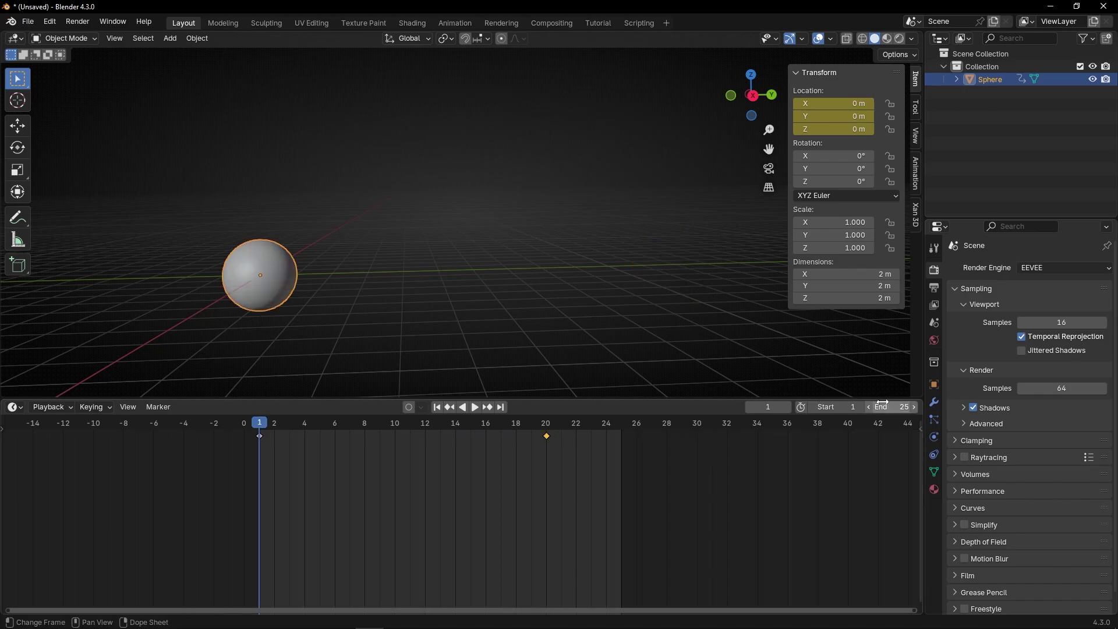
key(t)
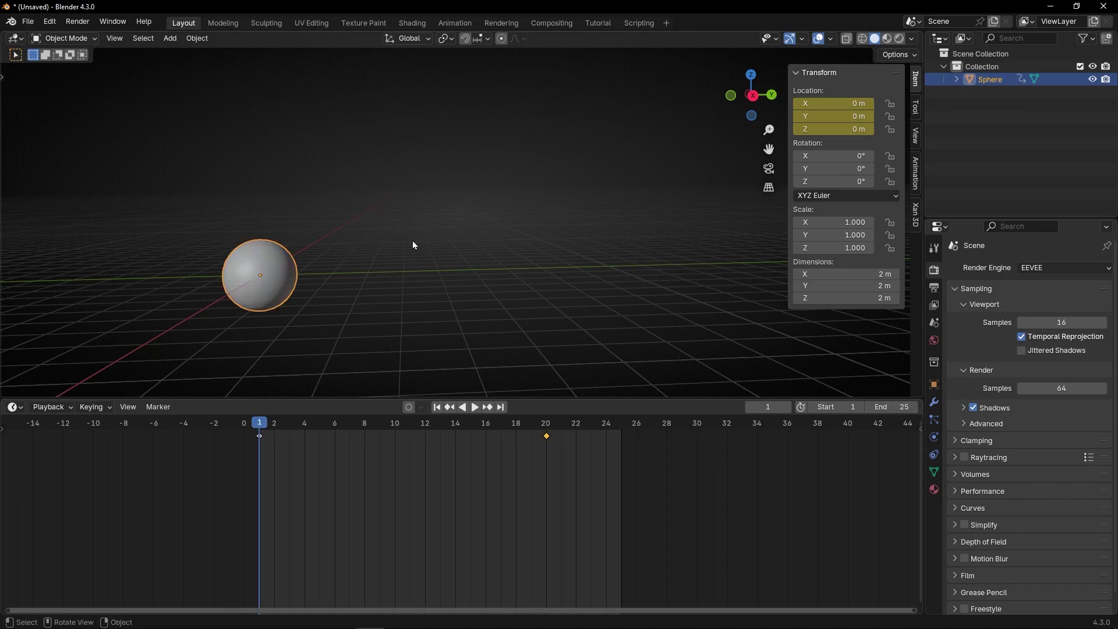
middle_drag(438, 250, 476, 288)
key(space)
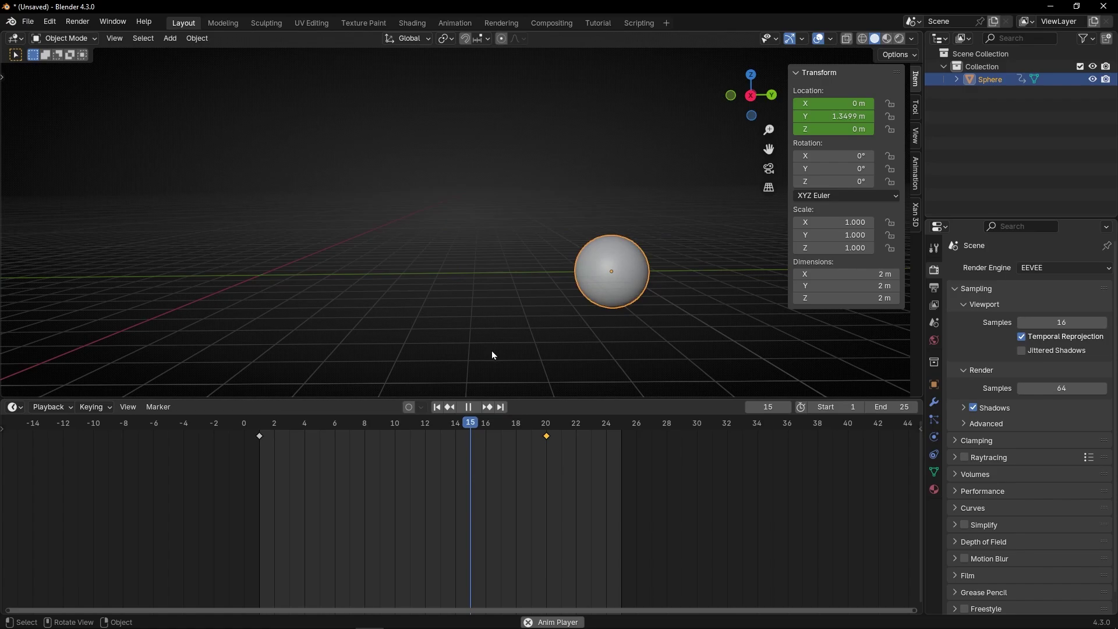
key(space)
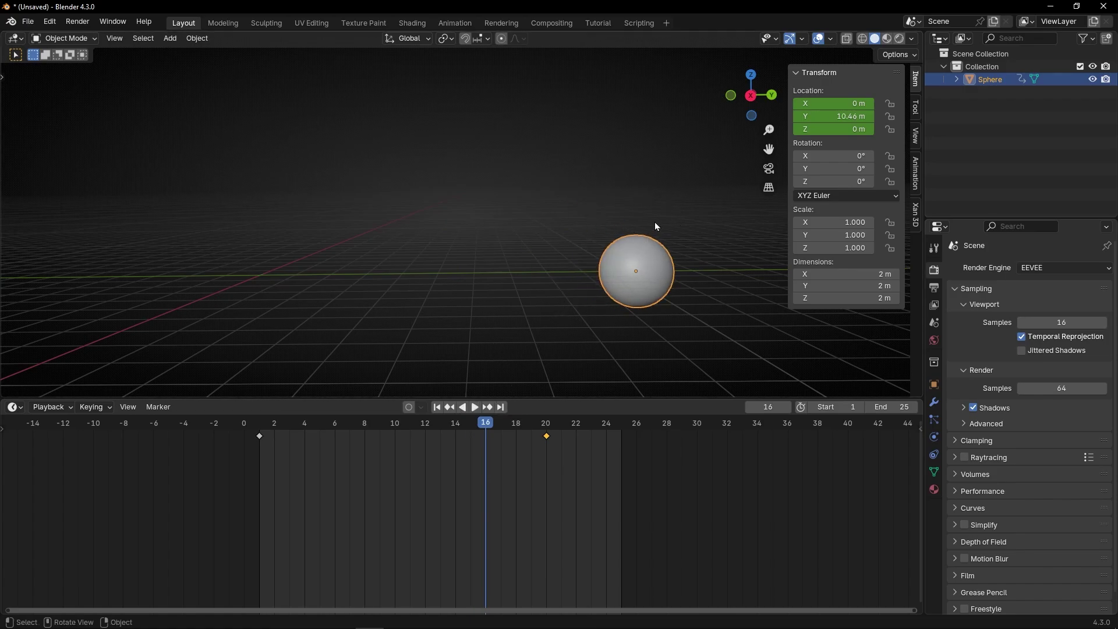
Step: Calculate the sphere's motion path from the Object Properties Motion Paths panel
click(934, 384)
click(957, 289)
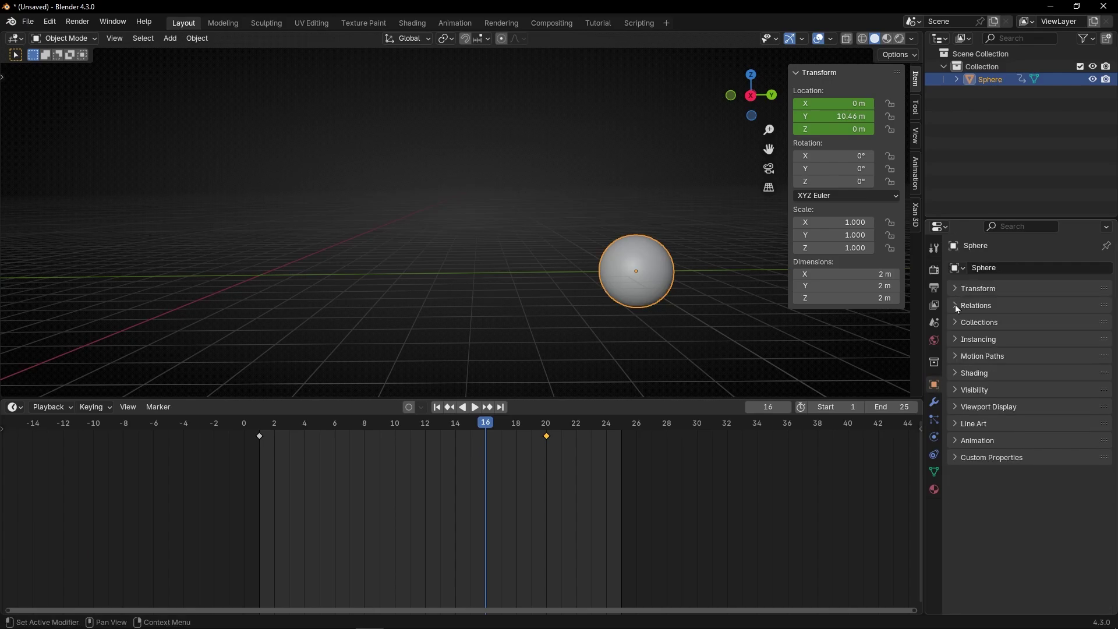
click(956, 356)
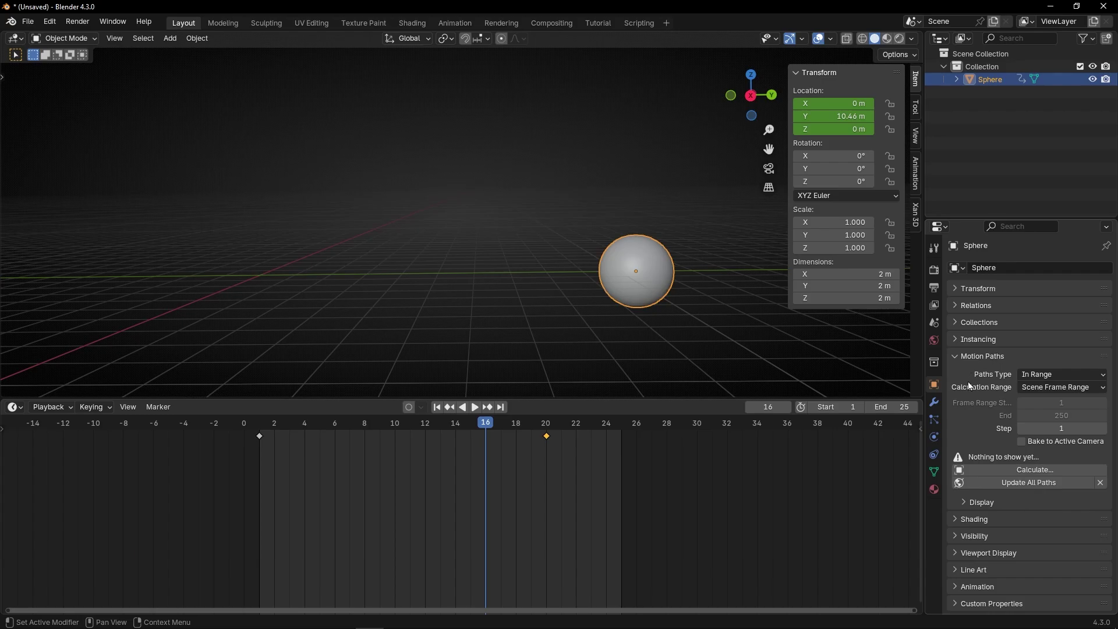
click(1049, 470)
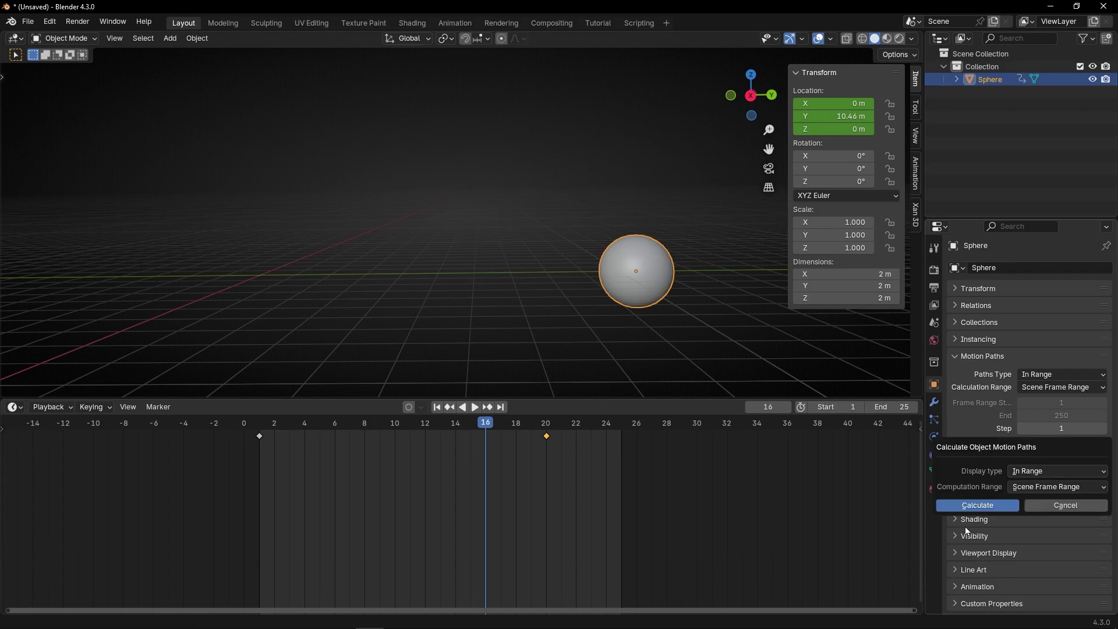
click(979, 504)
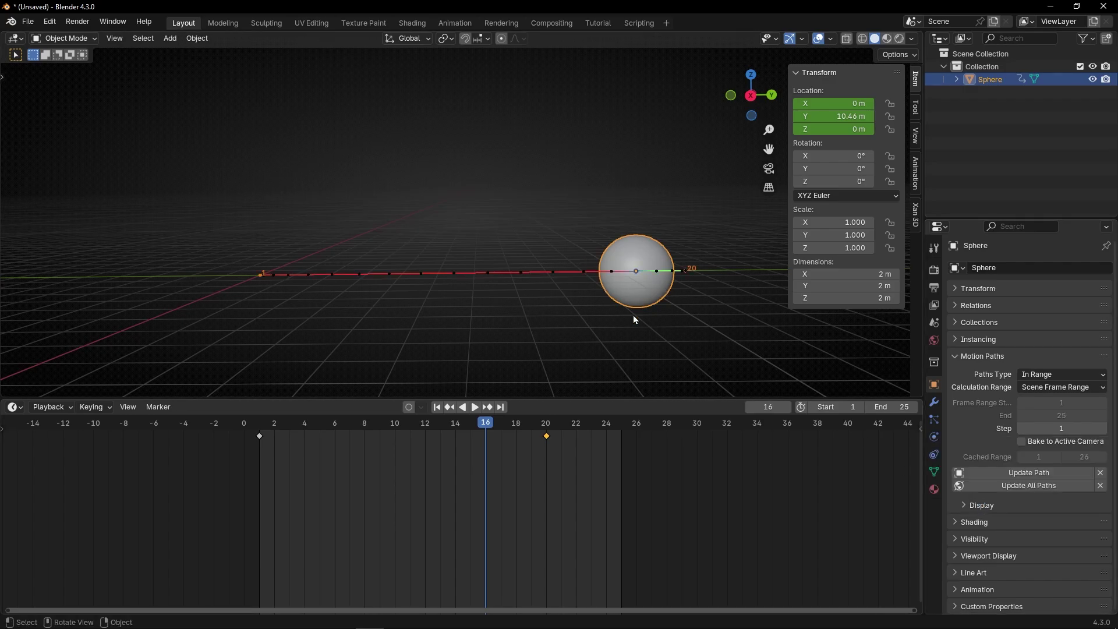
Step: Scrub to frames 7 and 5 to inspect the path, hiding the sidebar
drag(484, 433, 393, 442)
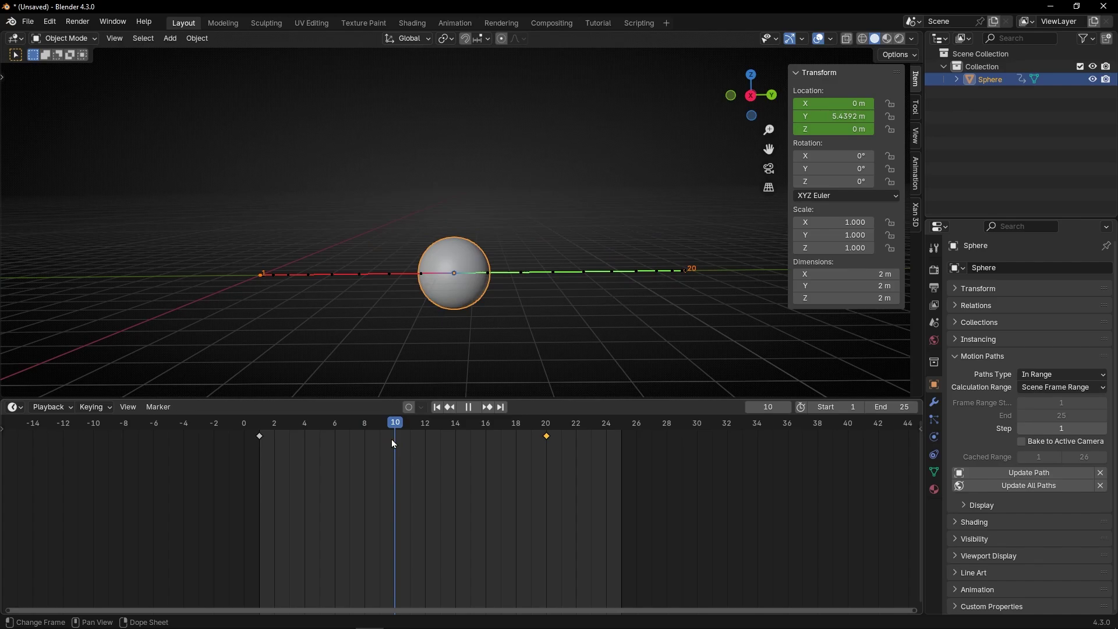
scroll(469, 334, up, 2)
shift+middle_drag(545, 340, 497, 313)
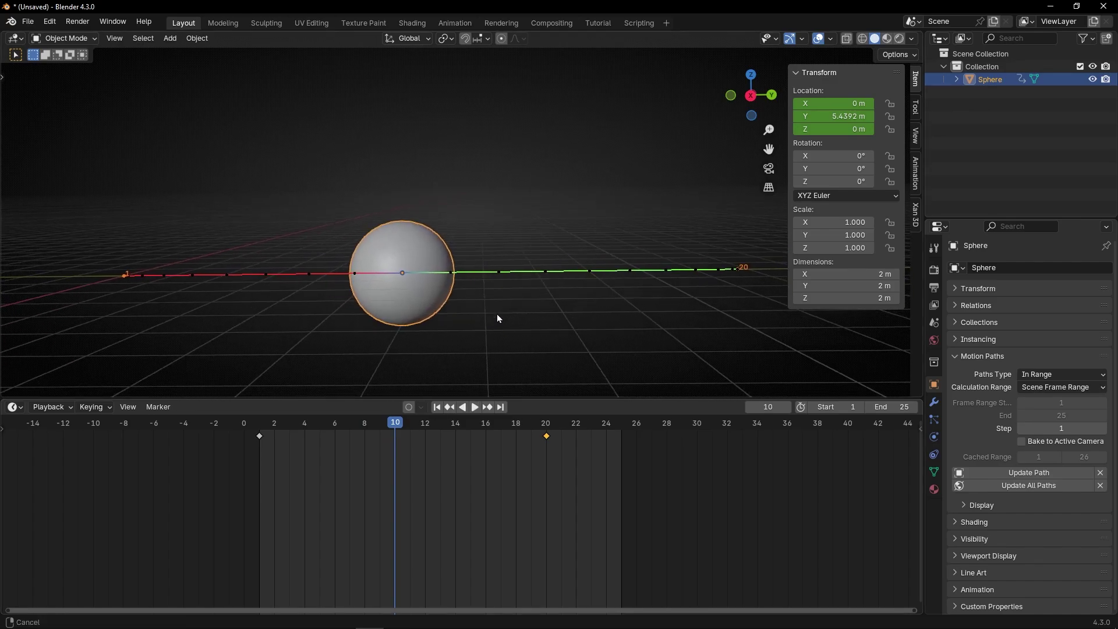
key(n)
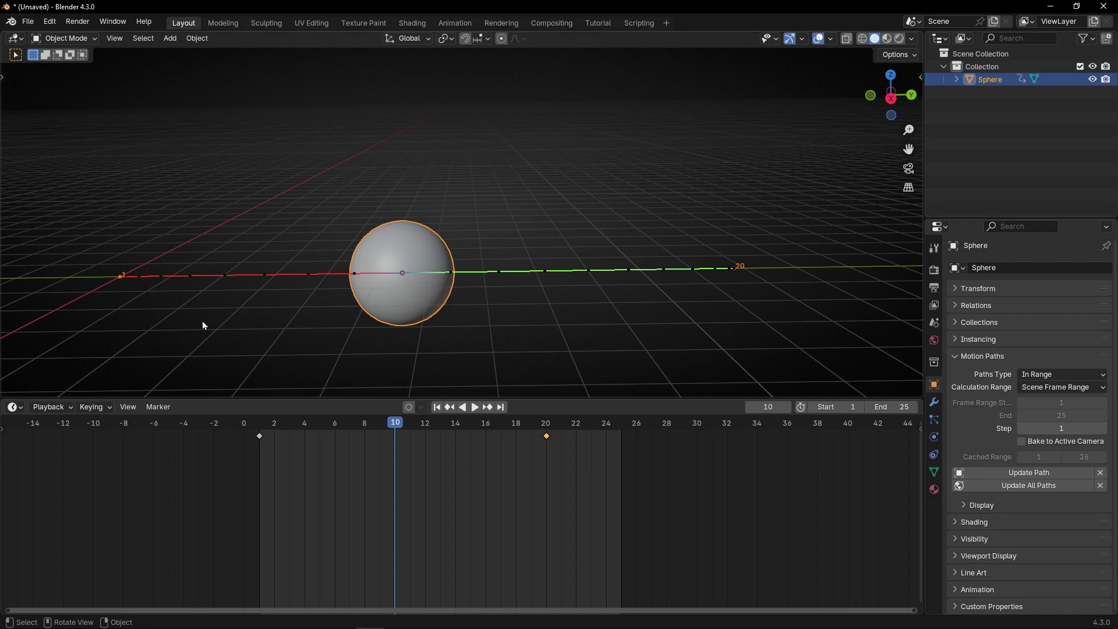
mouse_move(387, 425)
mouse_down()
mouse_move(320, 431)
mouse_move(470, 433)
mouse_move(397, 435)
mouse_up()
Step: Raise the motion path Display thickness from 2 to 6
click(967, 506)
scroll(975, 509, down, 3)
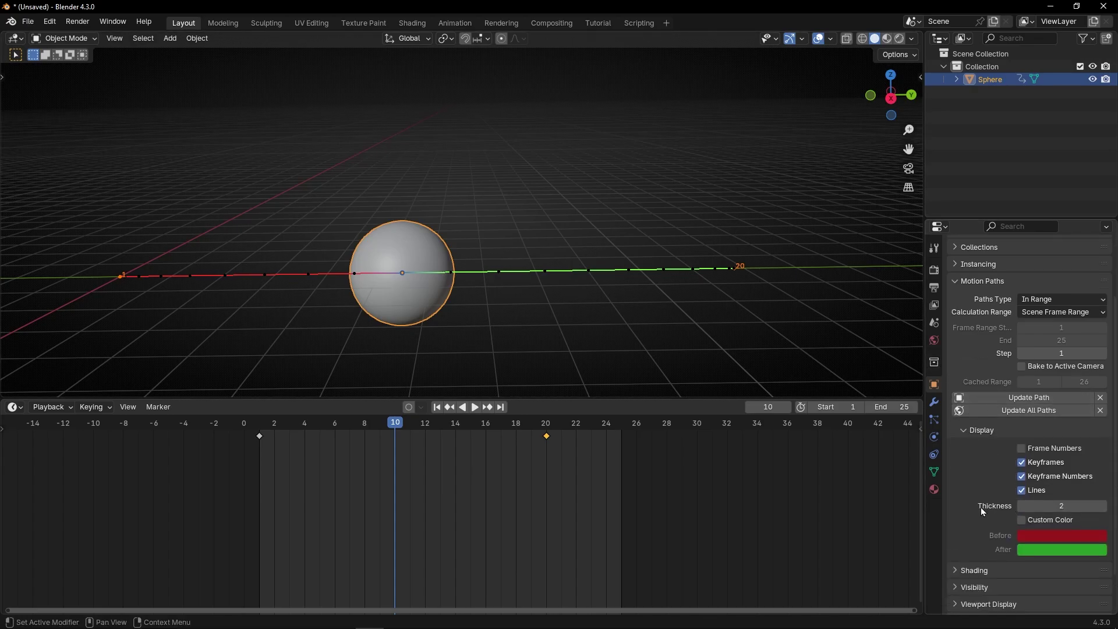
mouse_move(1051, 504)
mouse_down()
mouse_move(1066, 504)
mouse_move(1044, 504)
mouse_up()
Step: Orbit and scrub from frame 1 to frame 7 to check the thicker path
mouse_move(634, 289)
middle_down()
mouse_move(512, 270)
mouse_move(670, 280)
mouse_move(621, 284)
mouse_move(633, 279)
middle_up()
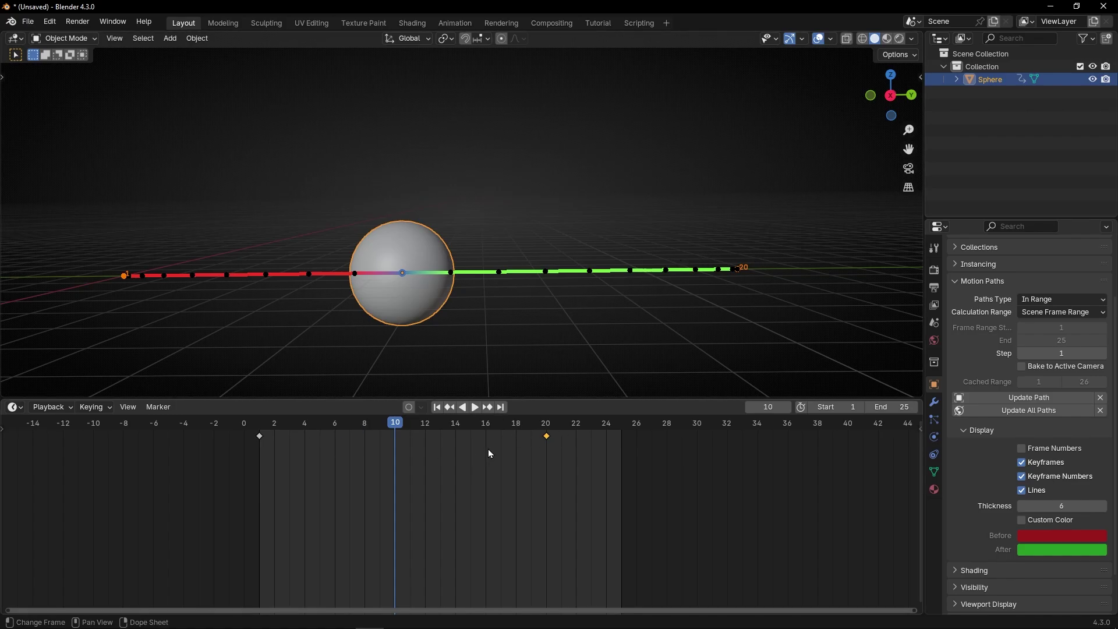
click(450, 407)
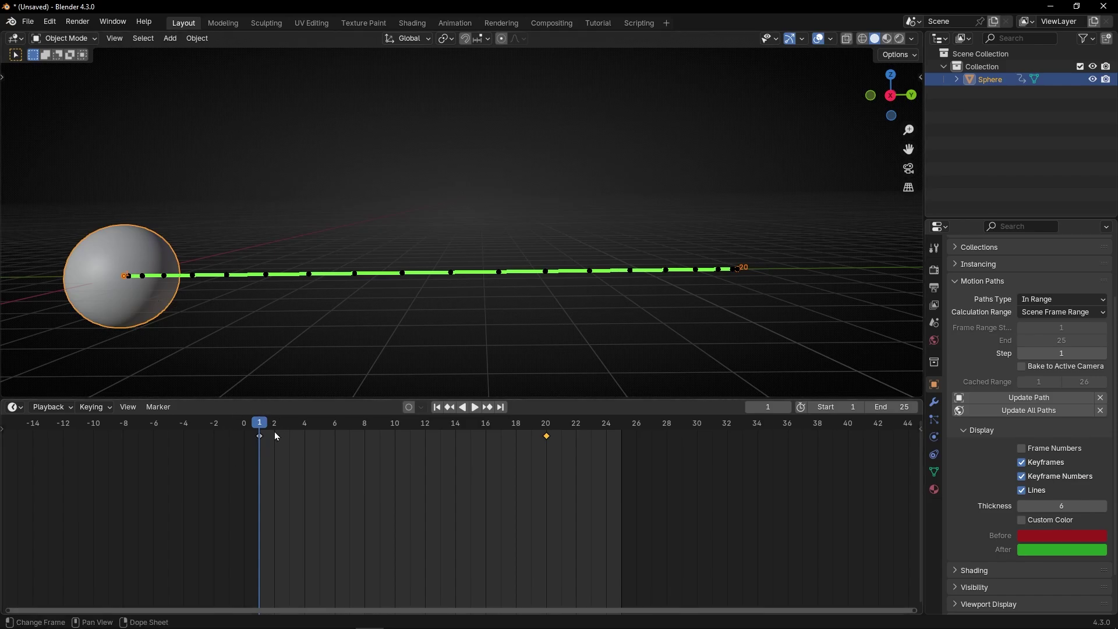
drag(275, 435, 346, 426)
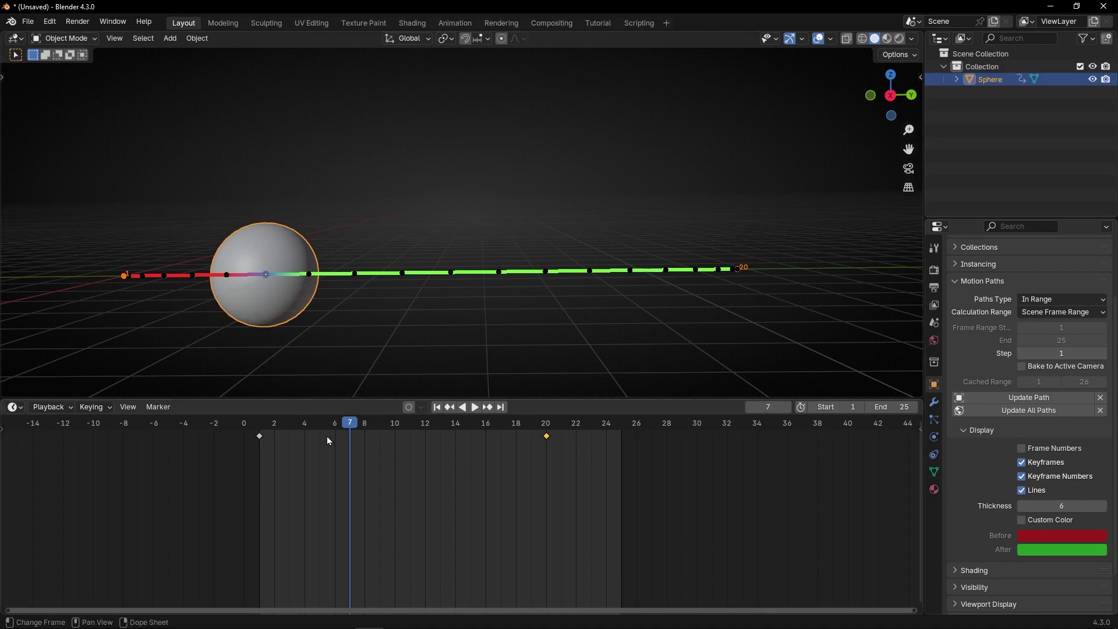
Step: Toggle the path's keyframe markers off and on and turn off Keyframe Numbers
key(space)
drag(491, 439, 395, 440)
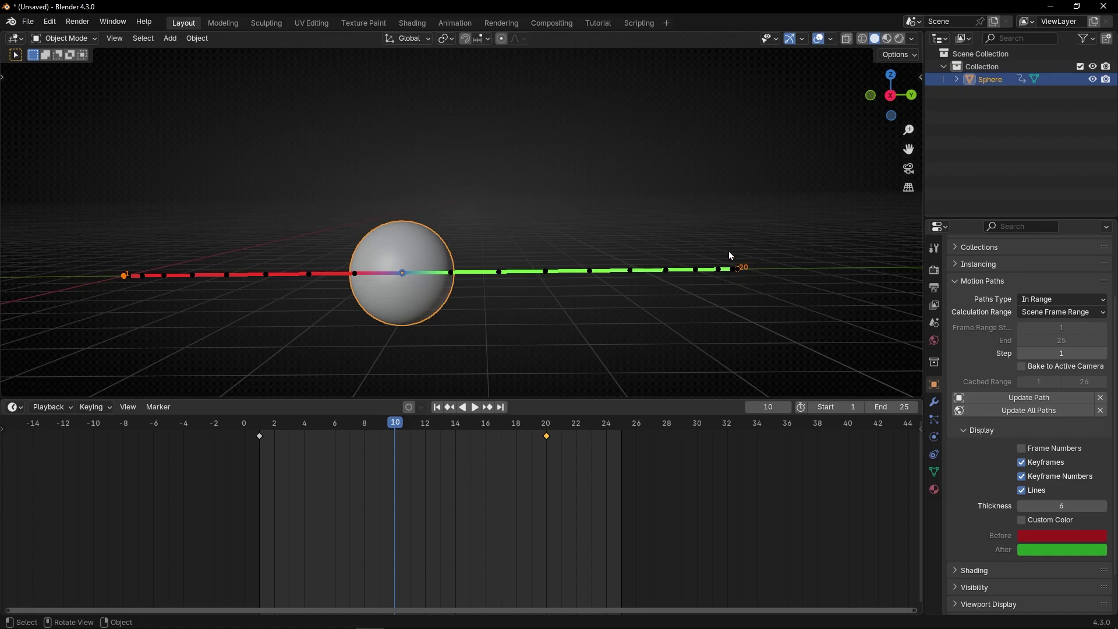
click(1021, 462)
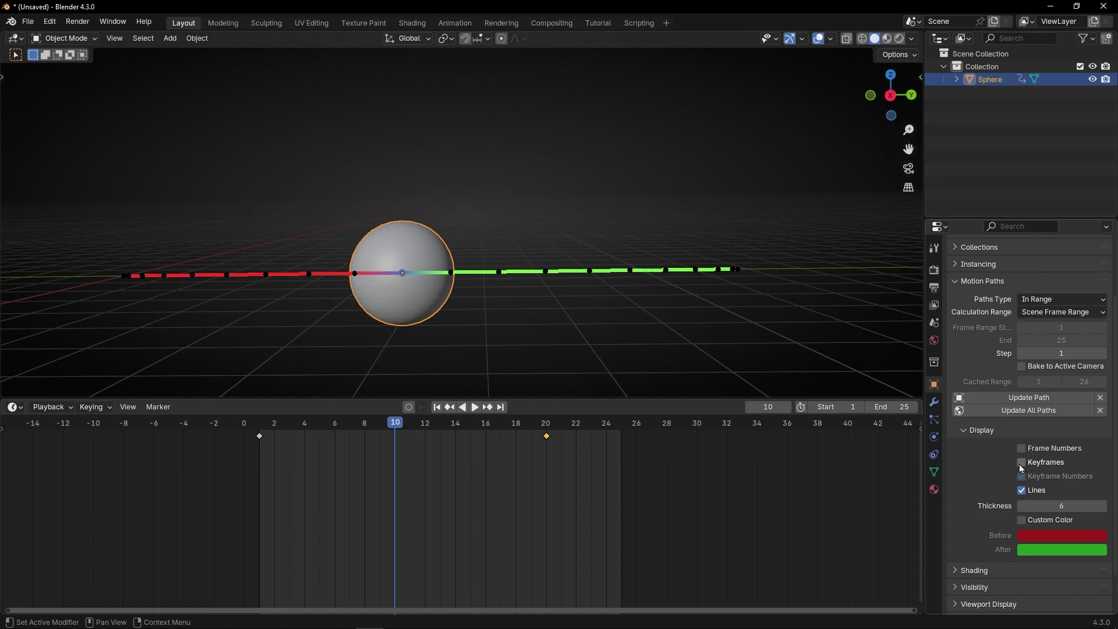
click(1022, 462)
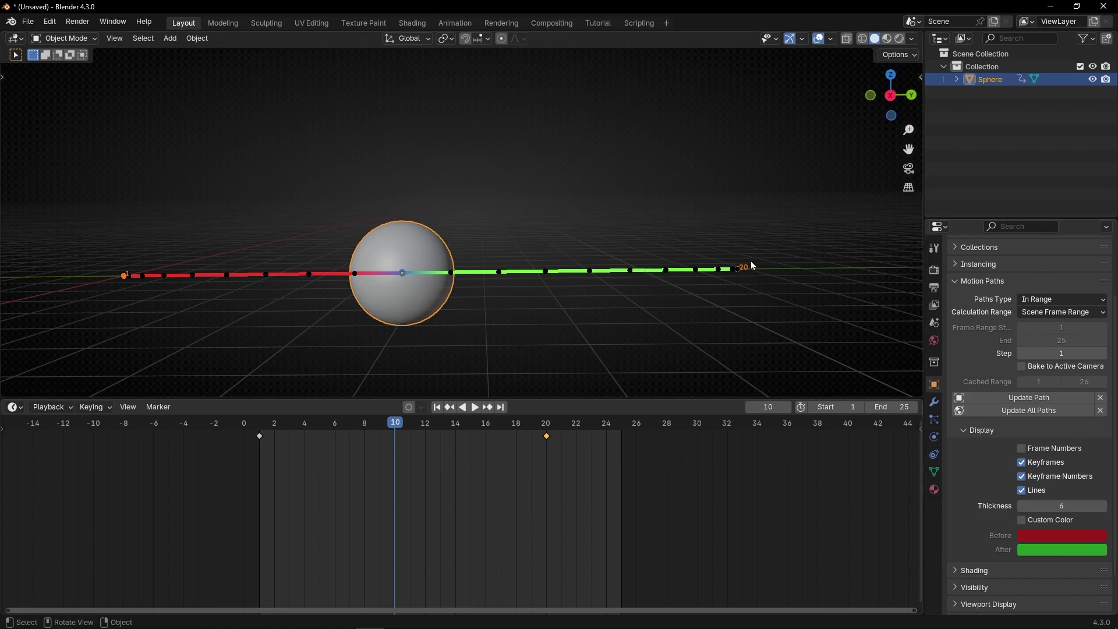
click(1021, 481)
drag(390, 425, 429, 439)
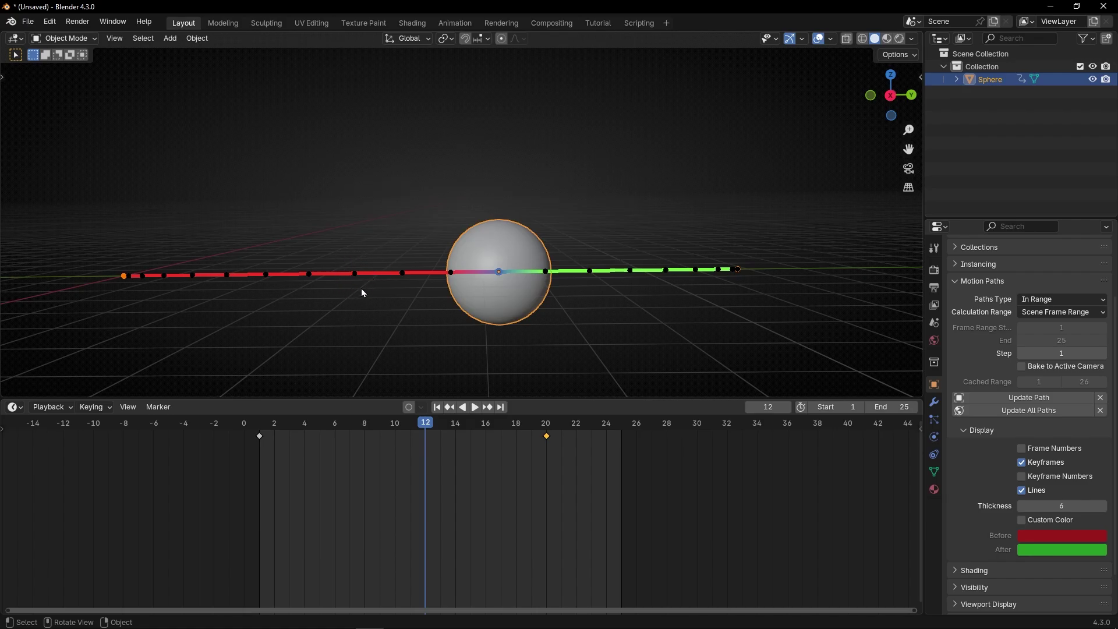
Step: Turn on Frame Numbers along the path, then orbit and settle on frame 11
click(1023, 448)
drag(421, 420, 396, 425)
middle_drag(412, 306, 426, 325)
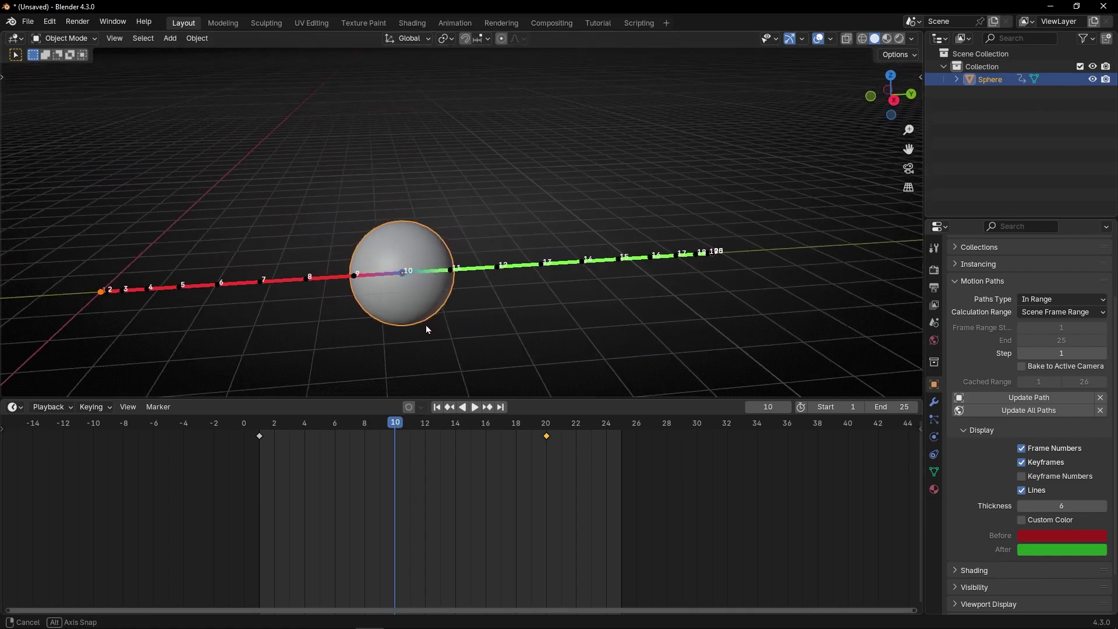
mouse_move(390, 433)
mouse_down()
mouse_move(480, 426)
mouse_move(400, 428)
mouse_move(424, 426)
mouse_move(411, 426)
mouse_up()
middle_drag(501, 326, 507, 284)
scroll(507, 284, down, 2)
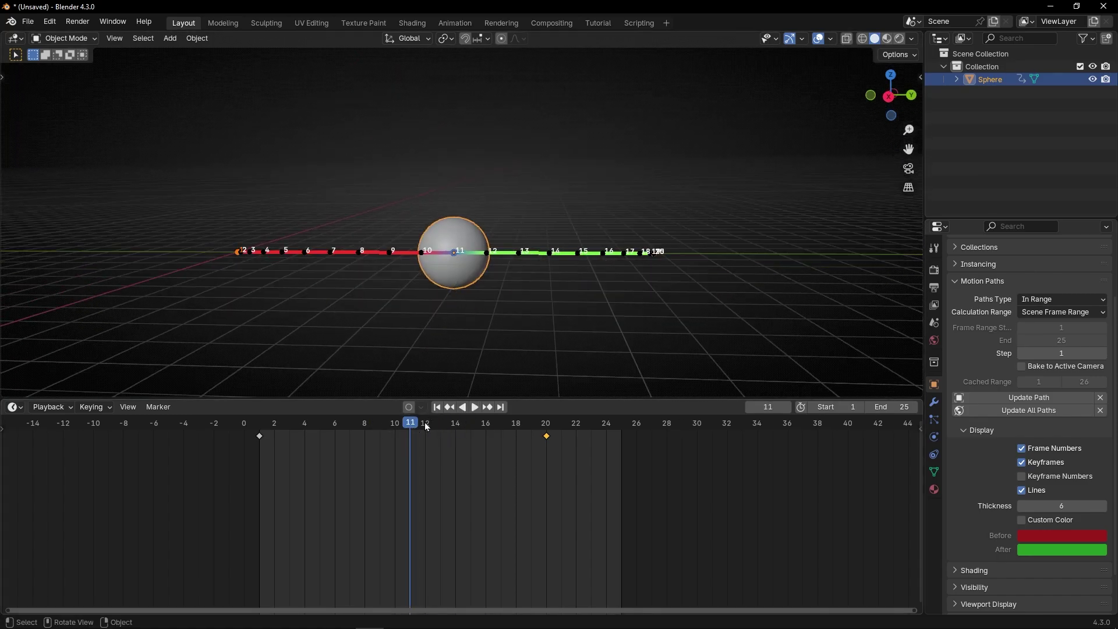
mouse_move(422, 424)
mouse_down()
mouse_move(290, 425)
mouse_move(410, 429)
mouse_up()
Step: Raise the sphere's Z location at frame 11 and keyframe it
key(n)
drag(833, 129, 804, 127)
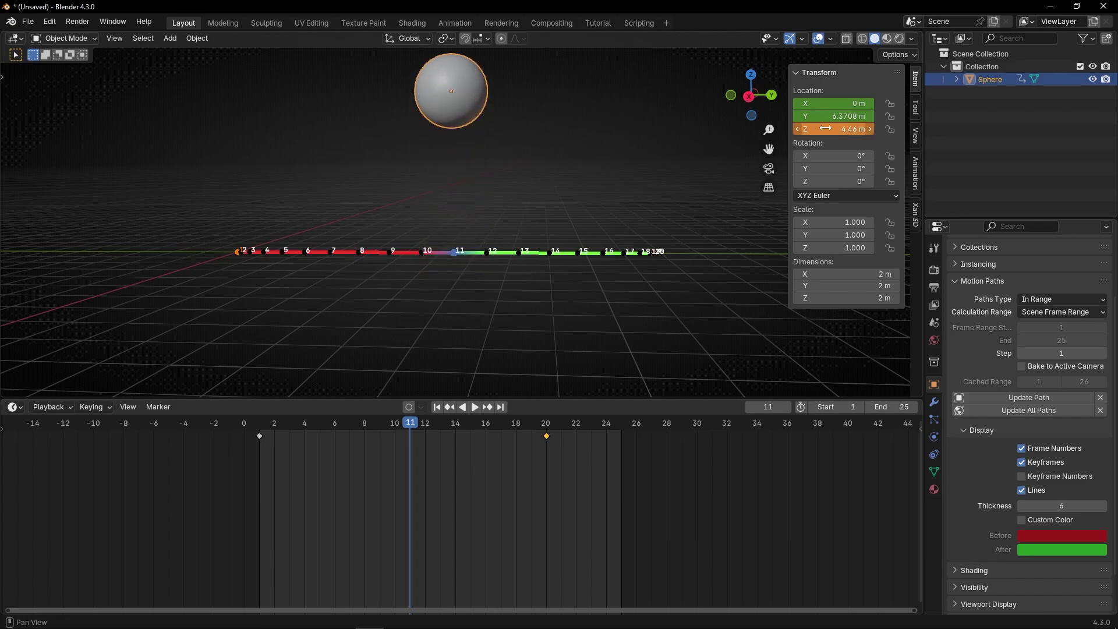
right_click(803, 129)
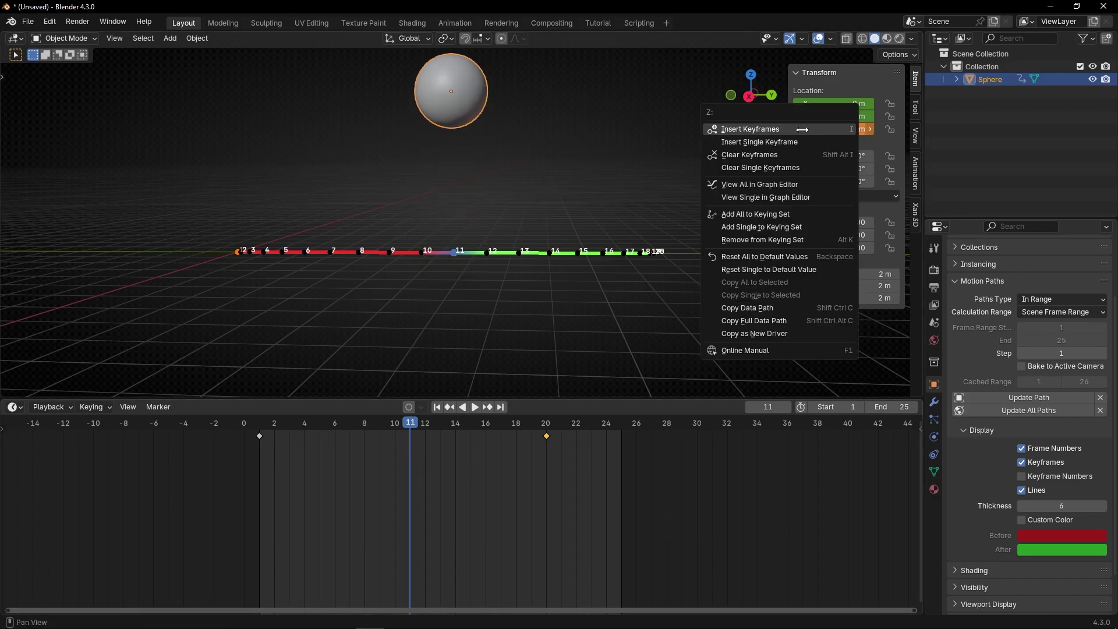
click(802, 128)
Step: Play the animation and scrub to frames 13–14 to check the new height
key(shift+Left)
key(space)
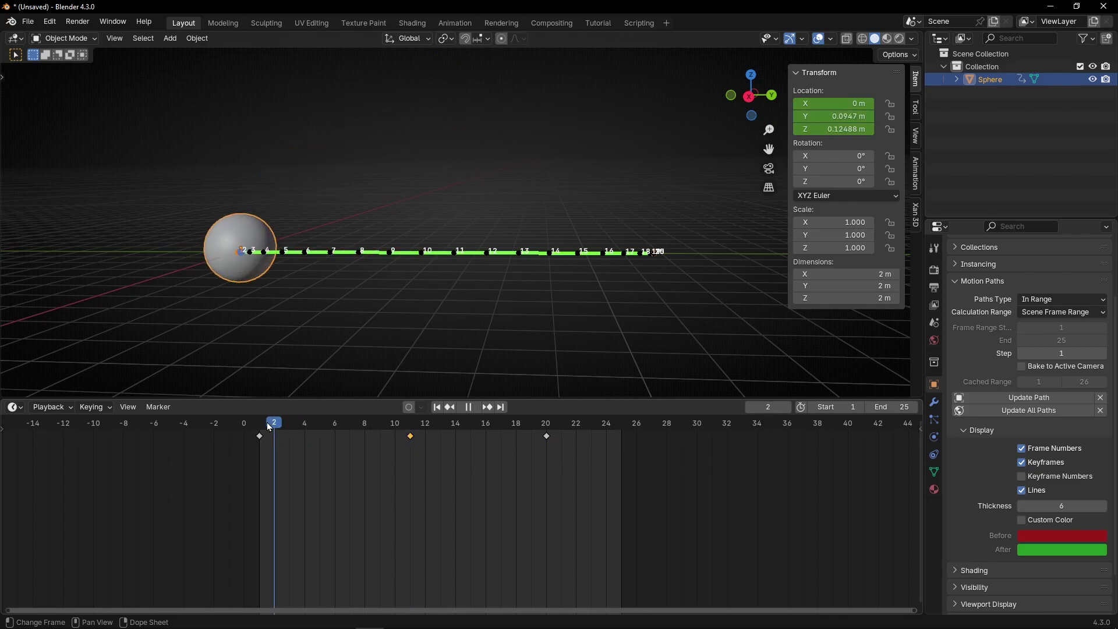
key(space)
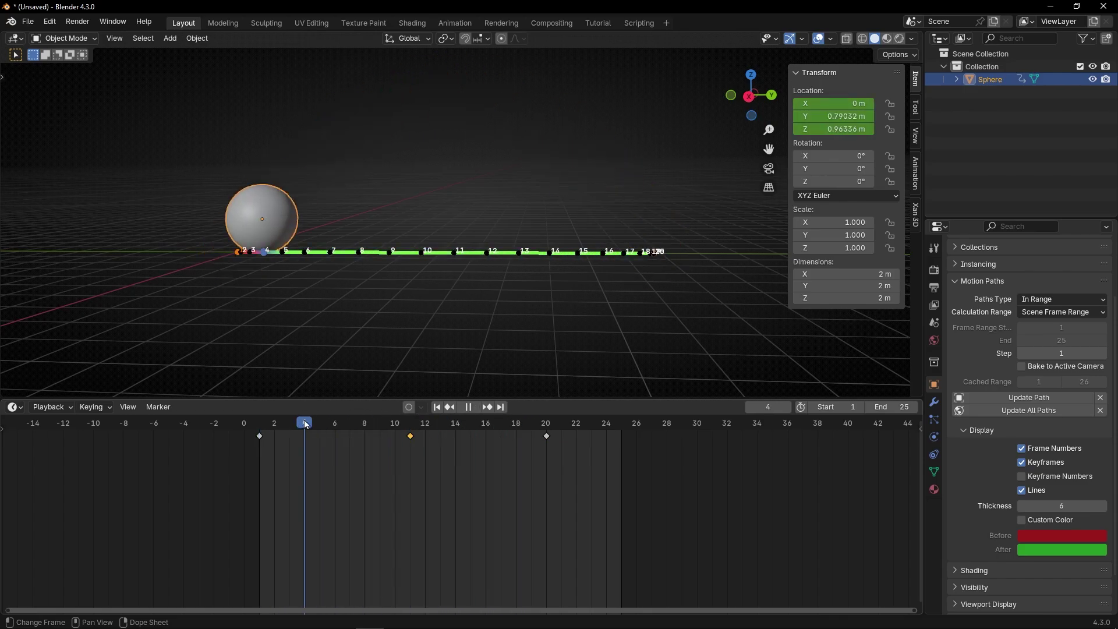
drag(333, 425, 441, 424)
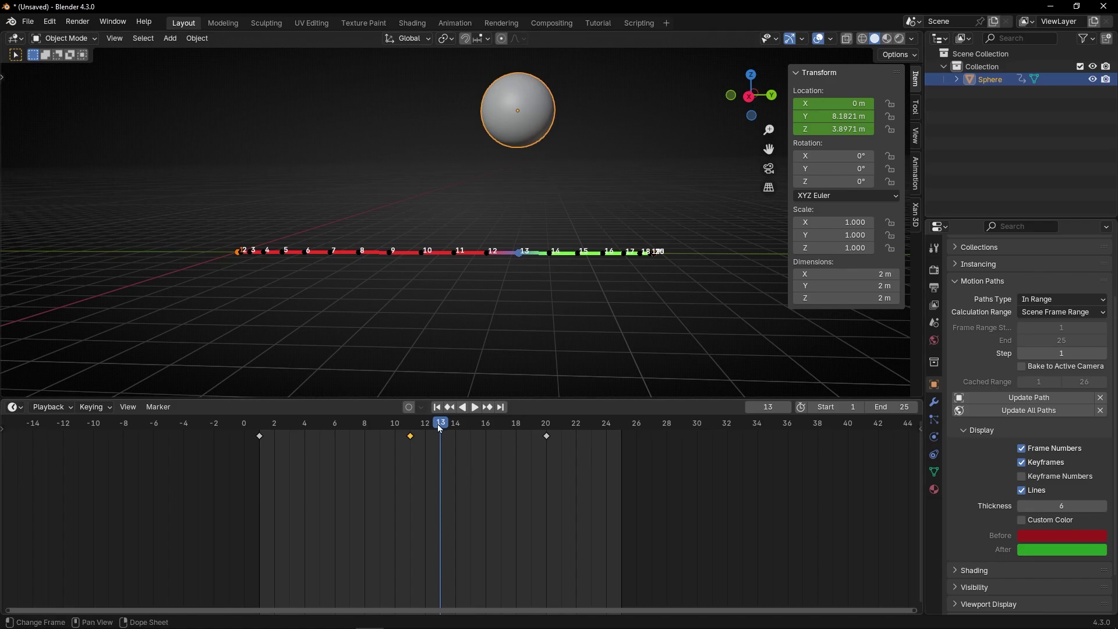
key(shift+ctrl+space)
drag(427, 436, 459, 438)
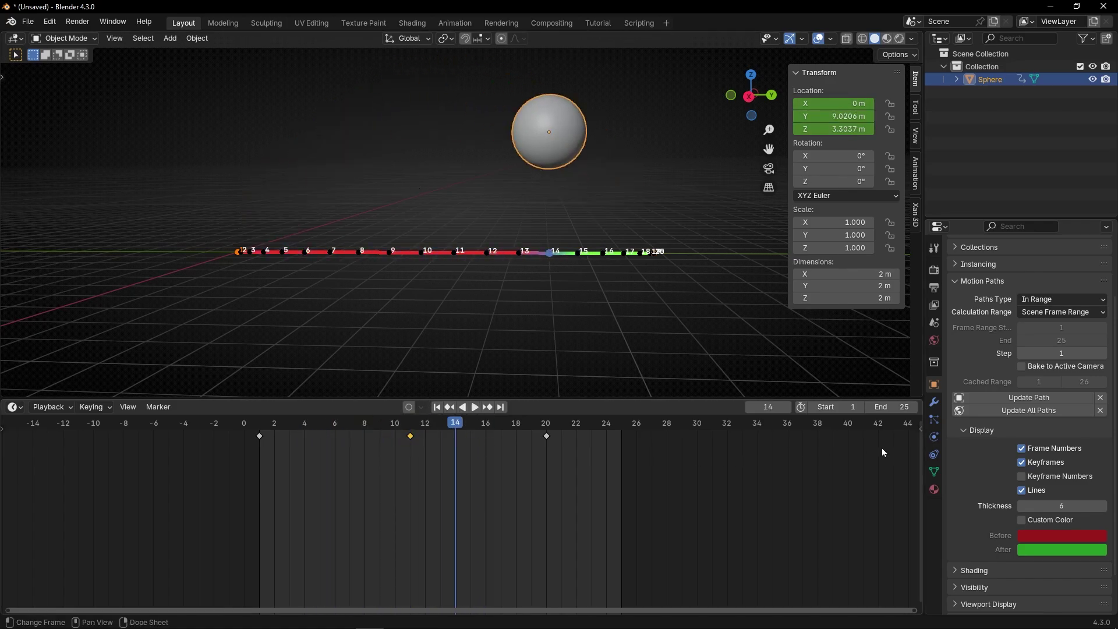
Step: Update the motion path to follow the new arc and hide its frame numbers
click(1027, 398)
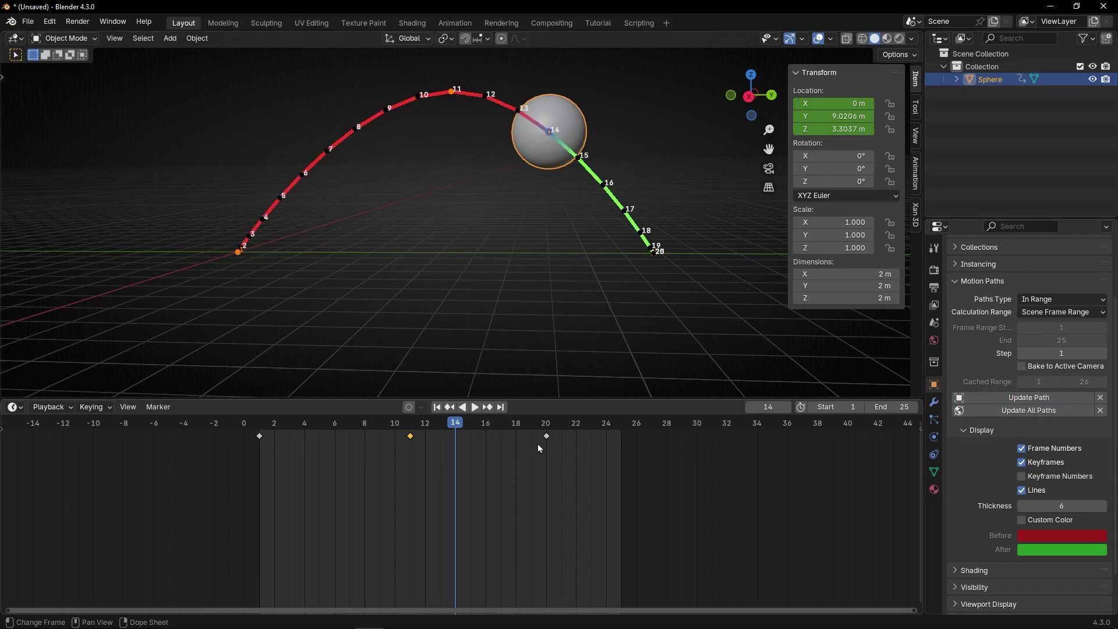
drag(458, 430, 436, 435)
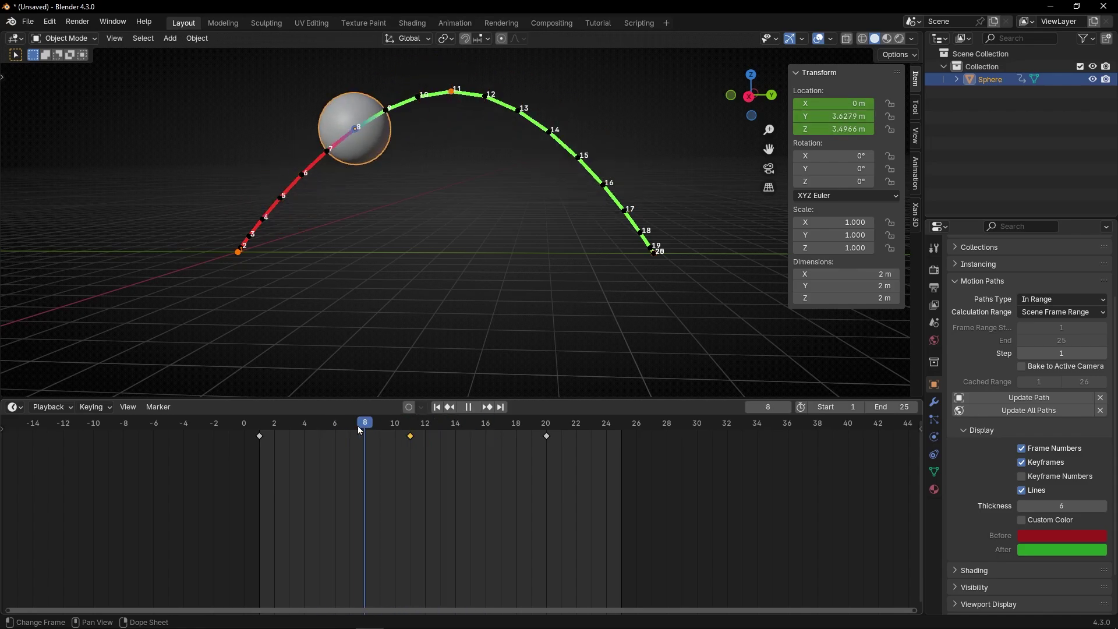
click(1021, 448)
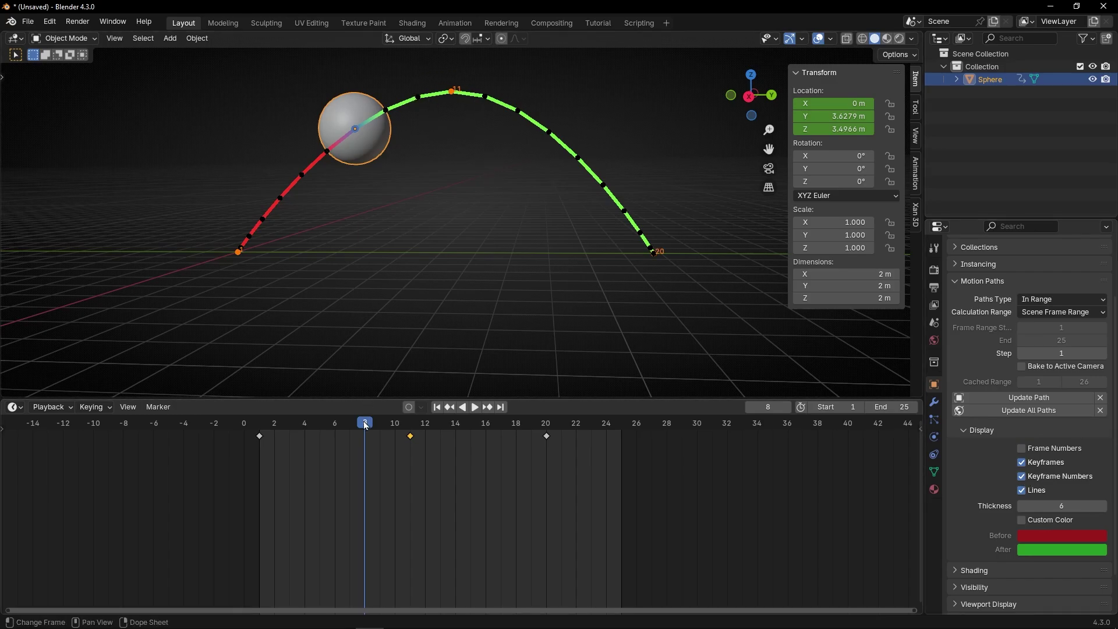
mouse_move(324, 431)
mouse_down()
mouse_move(283, 433)
mouse_move(485, 445)
mouse_move(315, 446)
mouse_up()
click(237, 267)
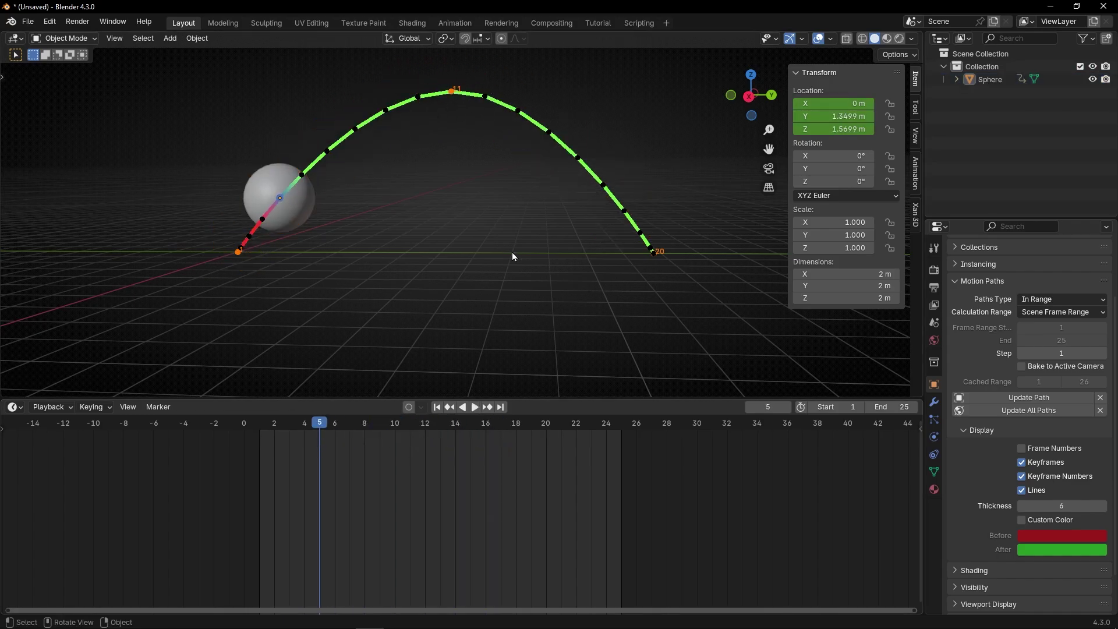
drag(341, 426, 455, 427)
click(492, 138)
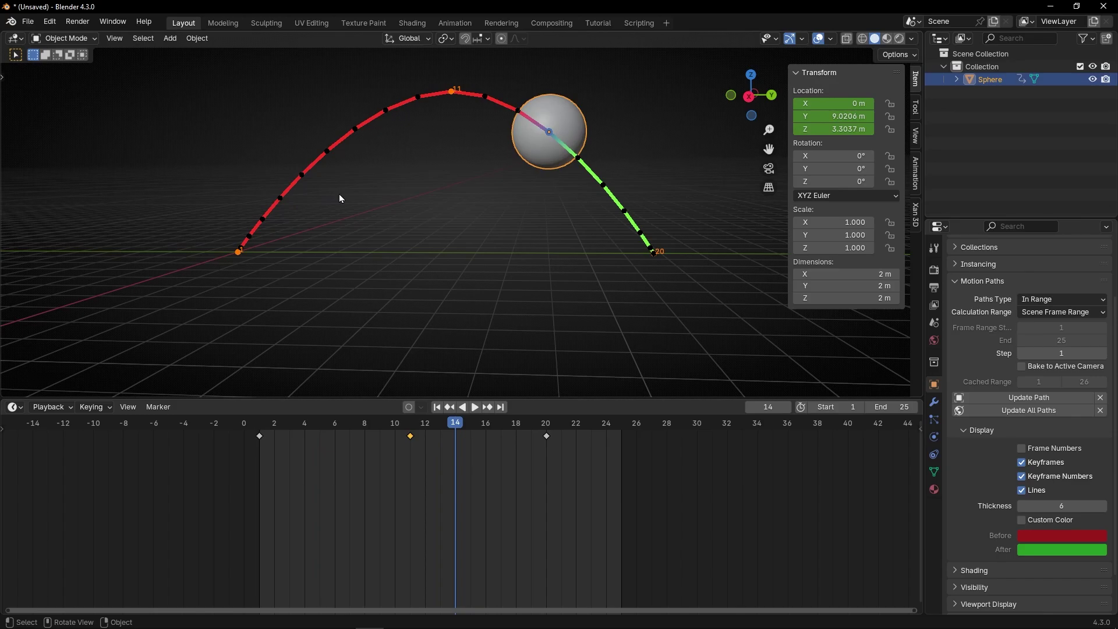
click(1100, 399)
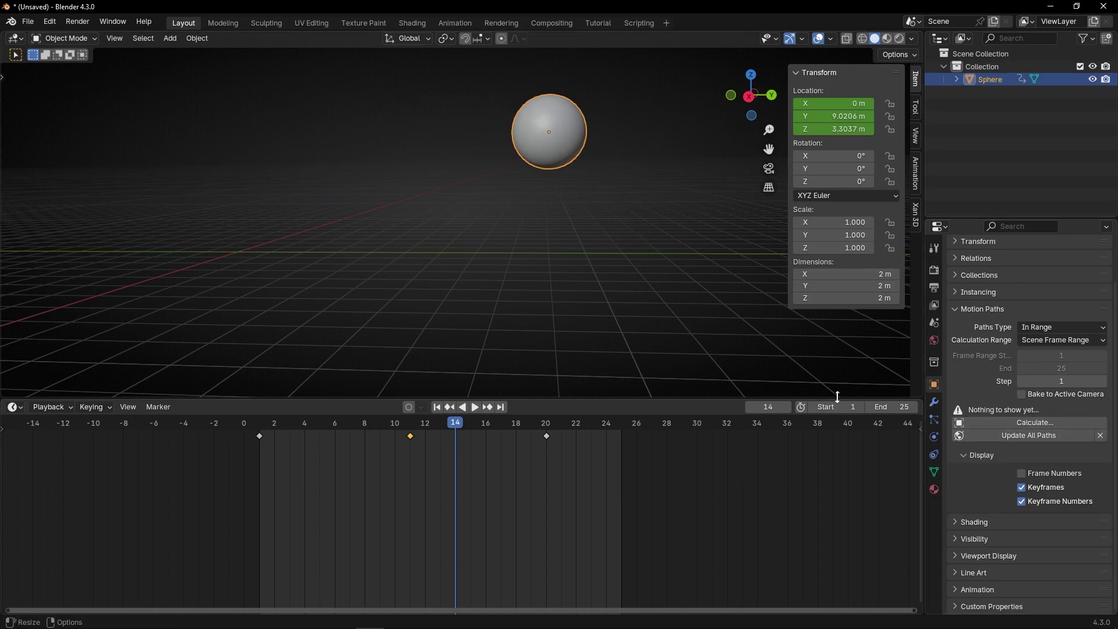
key(ctrl+z)
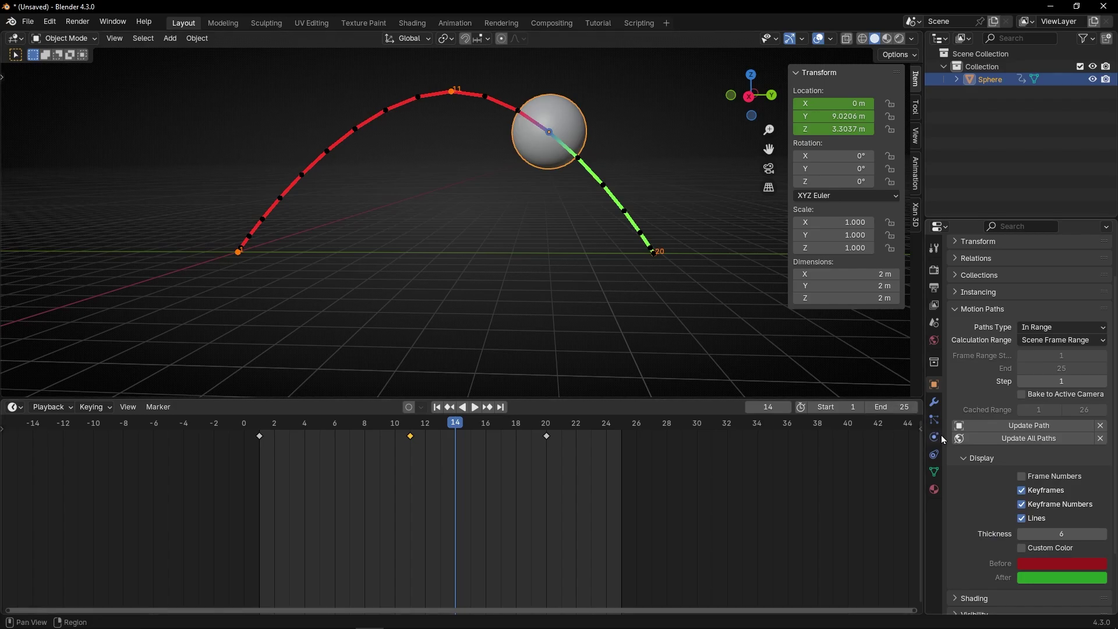
scroll(999, 453, down, 2)
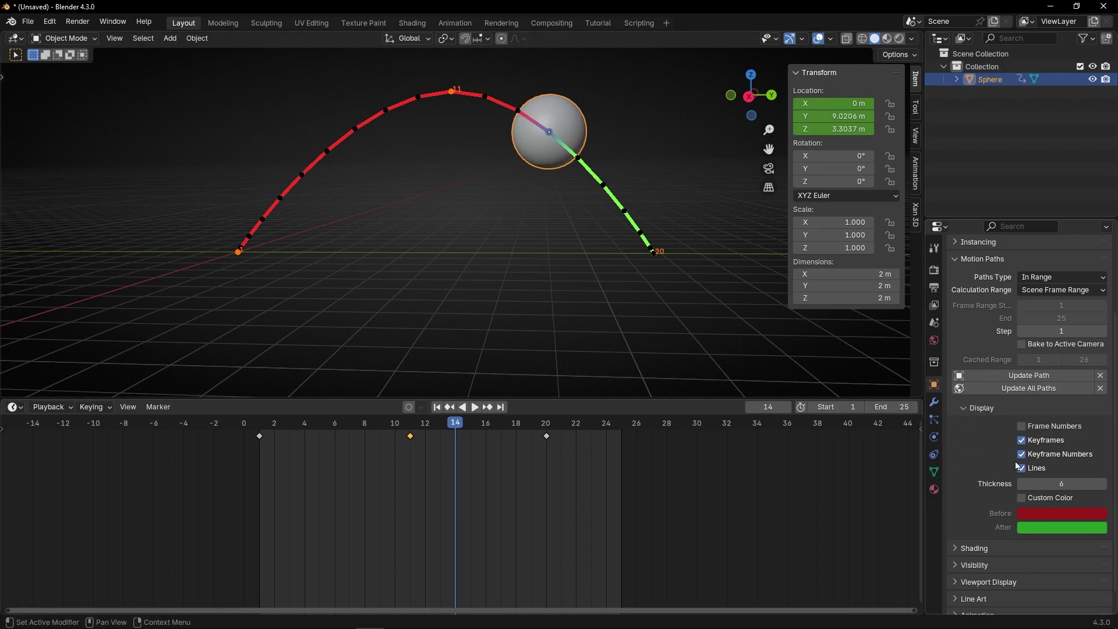
click(1021, 498)
click(1039, 517)
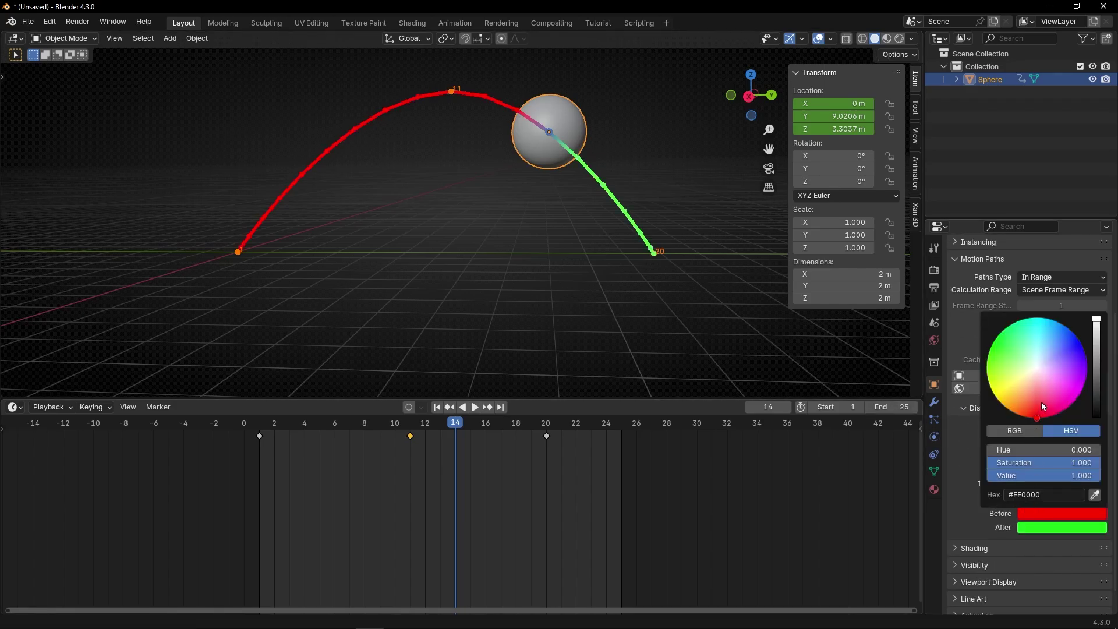
mouse_move(1044, 407)
mouse_down()
mouse_move(988, 383)
mouse_move(1085, 382)
mouse_move(1064, 410)
mouse_move(994, 387)
mouse_move(1075, 340)
mouse_move(992, 385)
mouse_move(1079, 361)
mouse_move(1061, 398)
mouse_up()
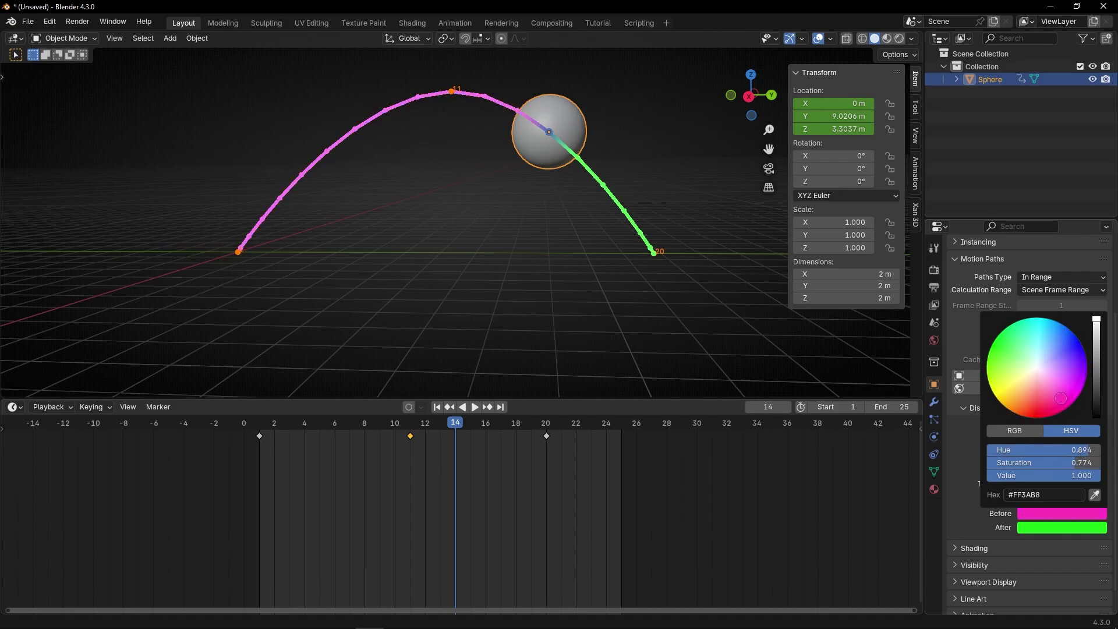
click(1057, 533)
drag(1037, 419, 1072, 379)
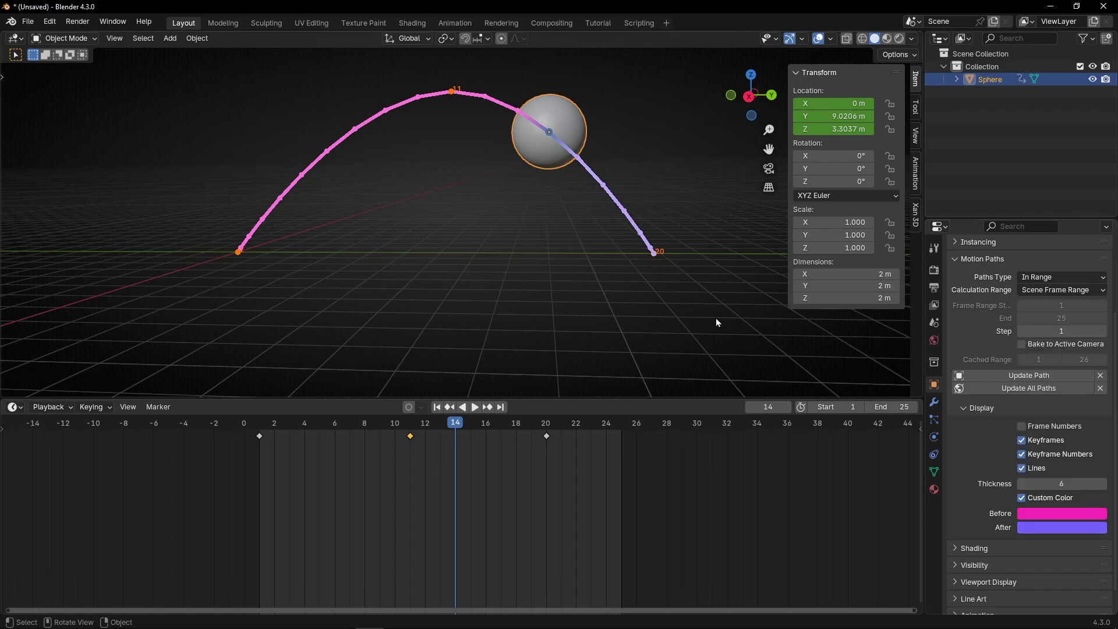
key(ctrl+z)
click(1021, 498)
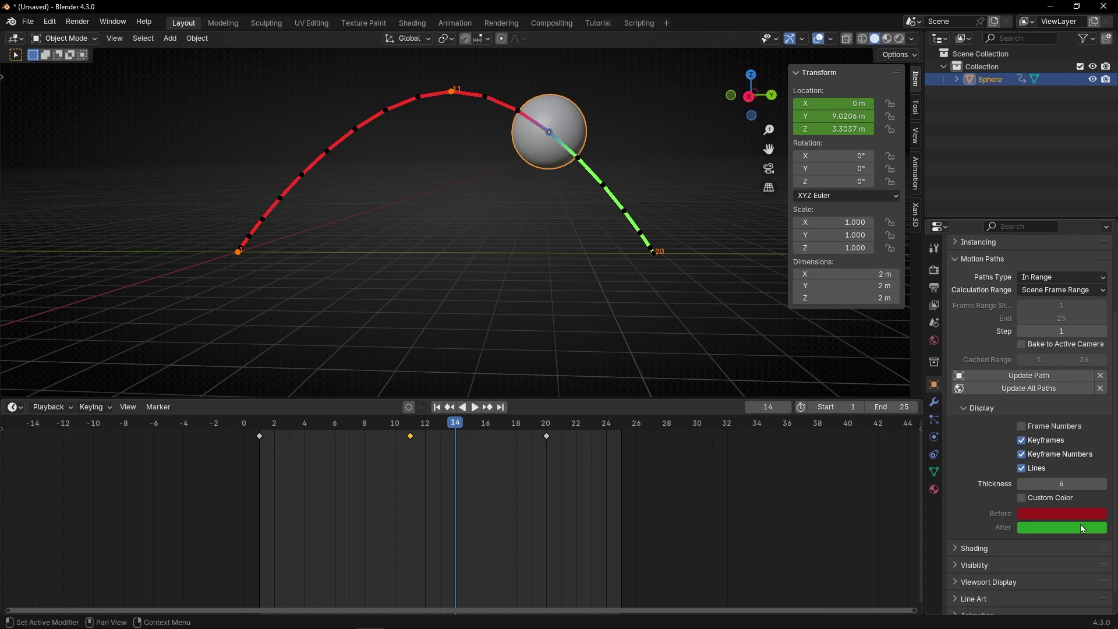
drag(449, 424, 486, 428)
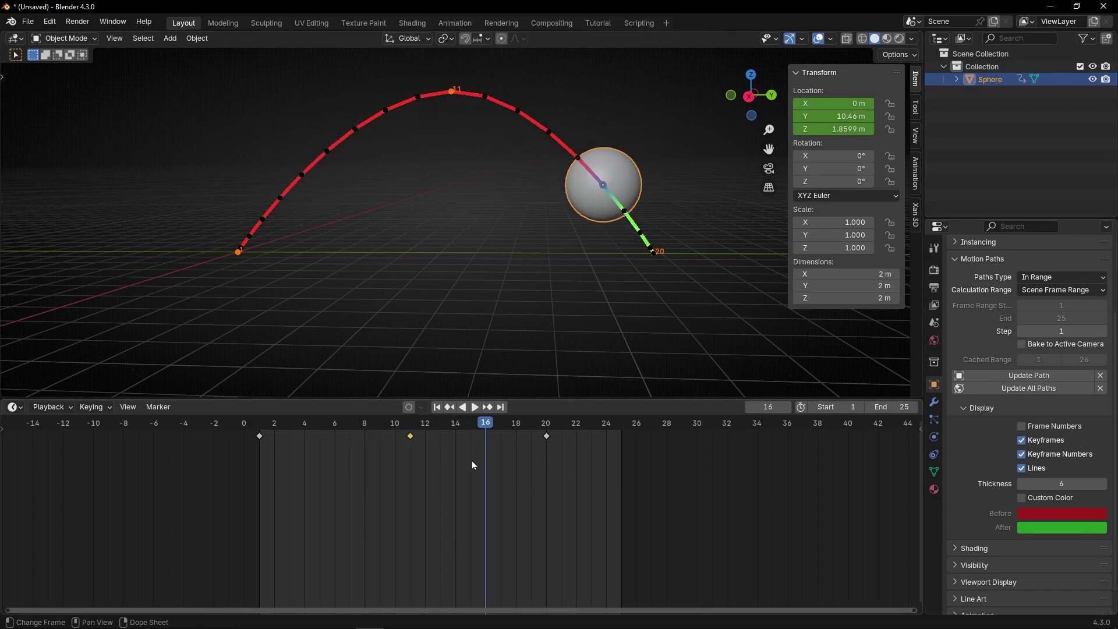
Step: Set the motion path range type to Around Frame
key(space)
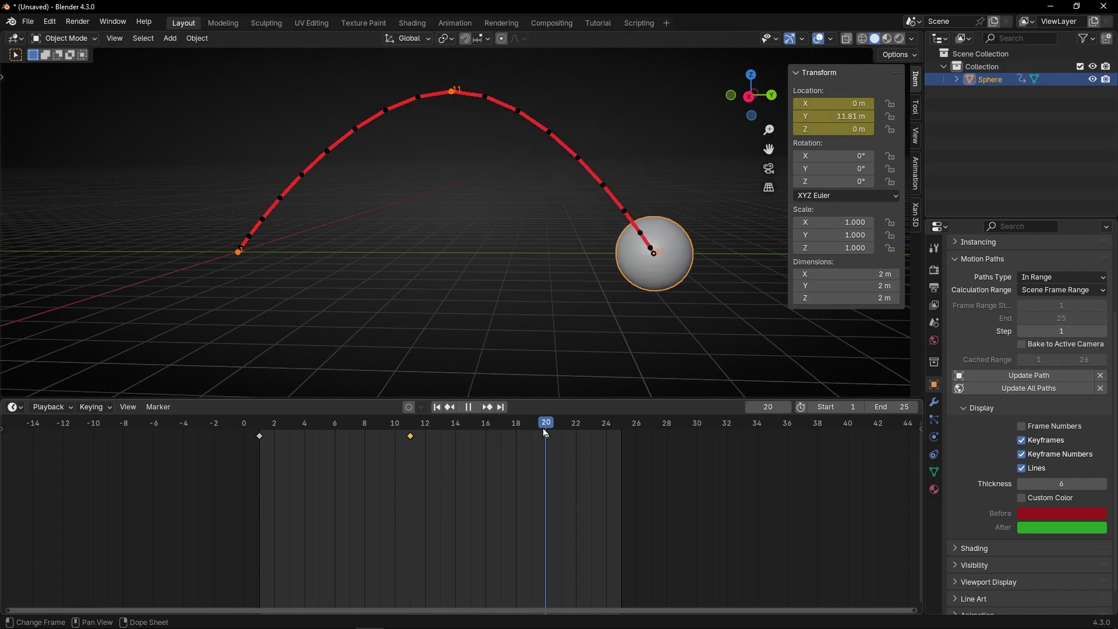
mouse_move(543, 428)
mouse_down()
mouse_move(568, 427)
mouse_move(263, 432)
mouse_move(561, 426)
mouse_up()
key(space)
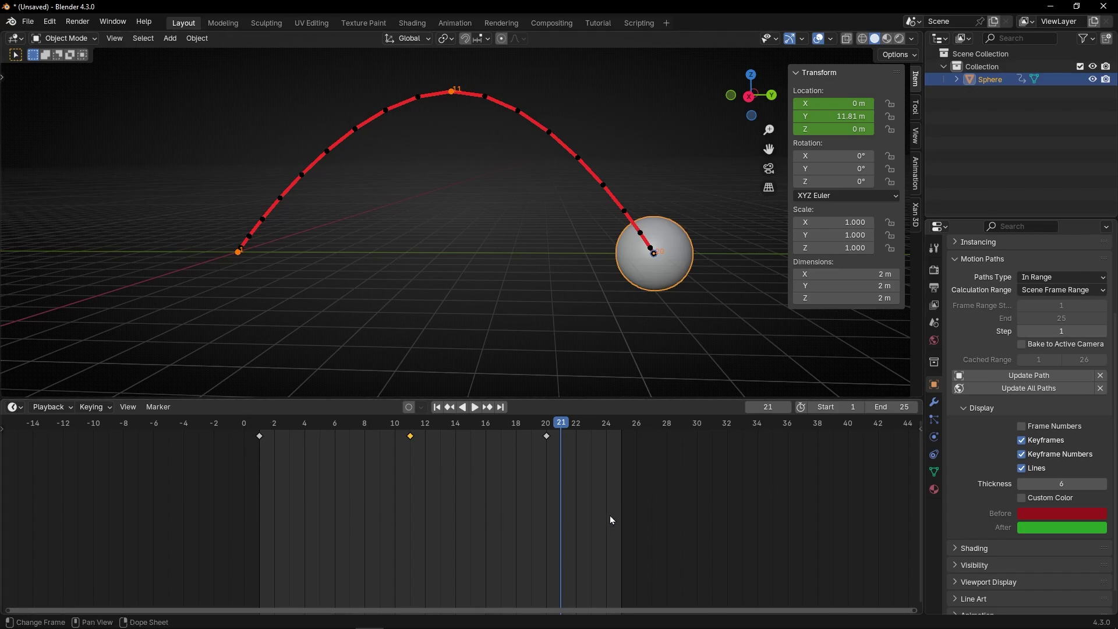
click(1049, 278)
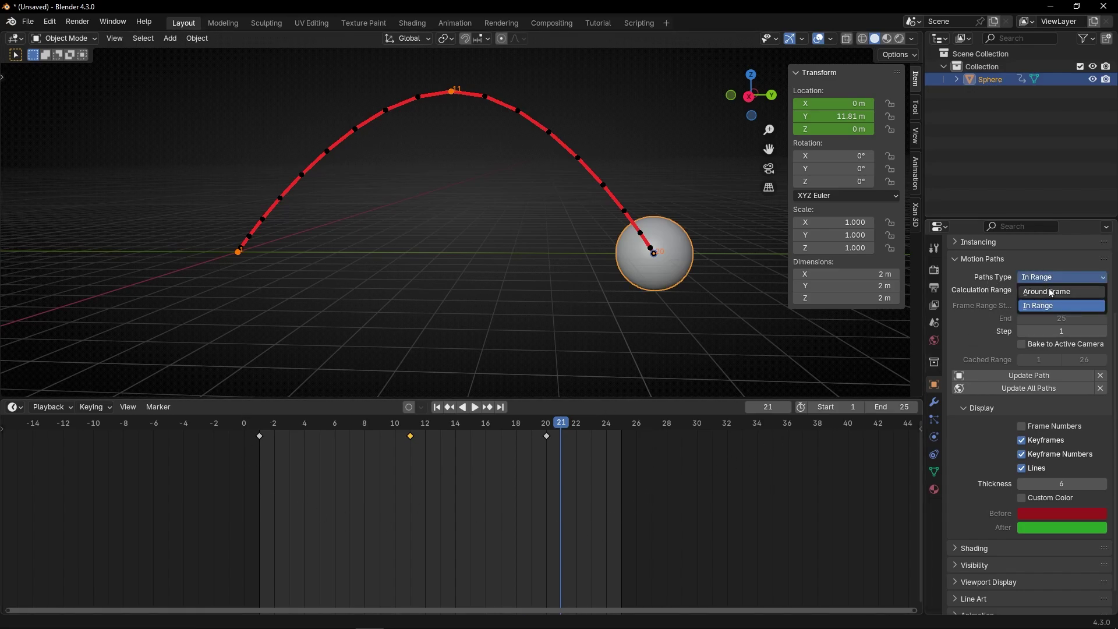
click(1061, 290)
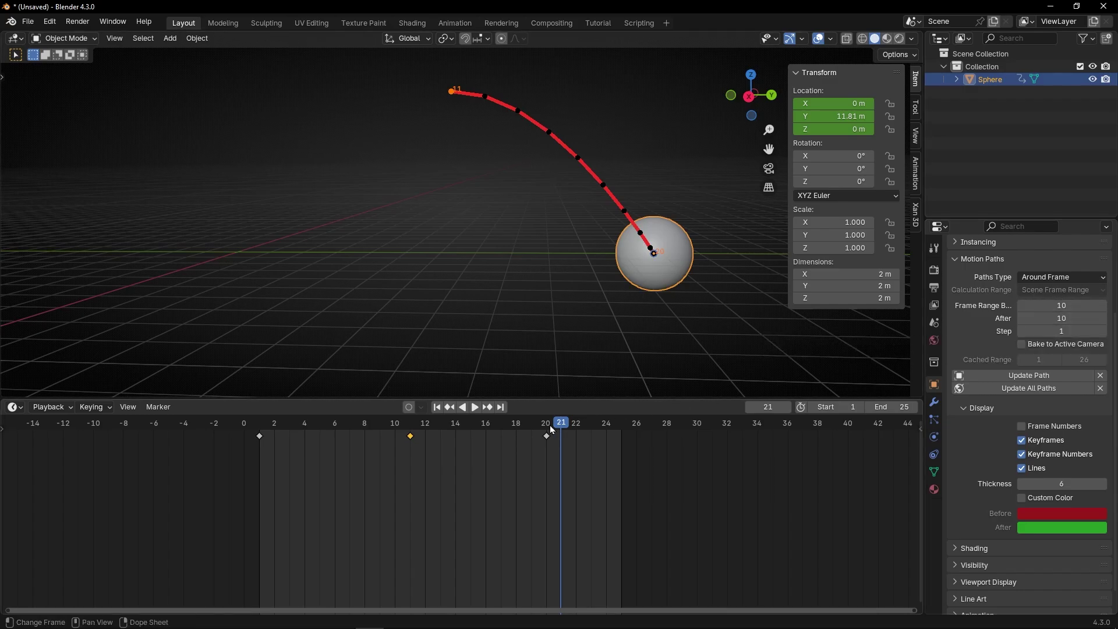
drag(552, 428, 411, 426)
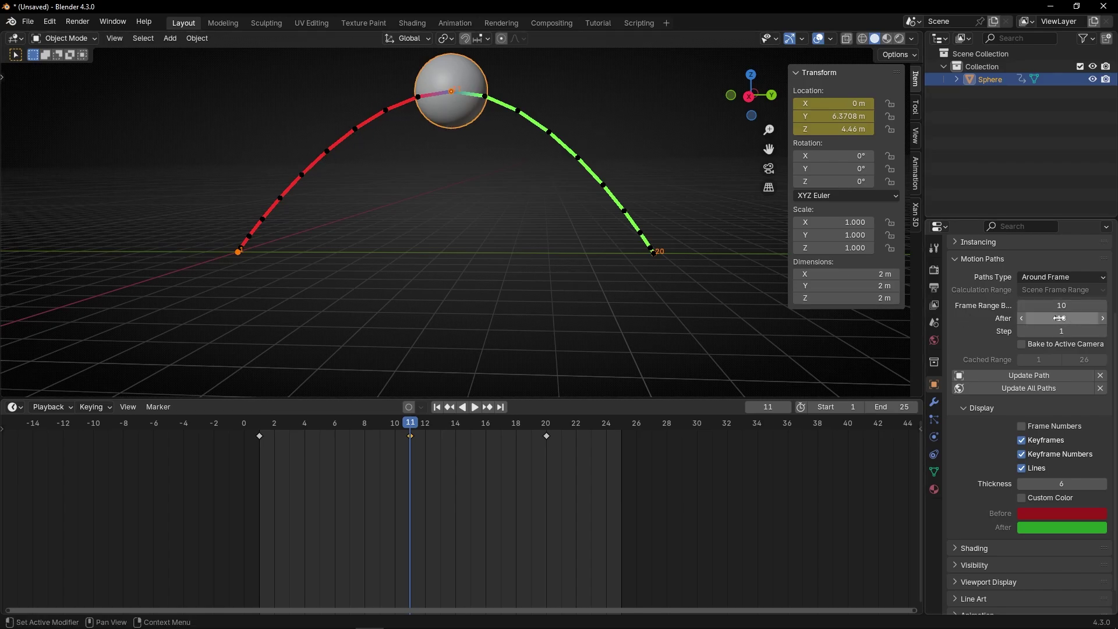
Step: Lower Before and After to 3 frames each and scrub to frame 3
click(1023, 305)
click(1023, 305)
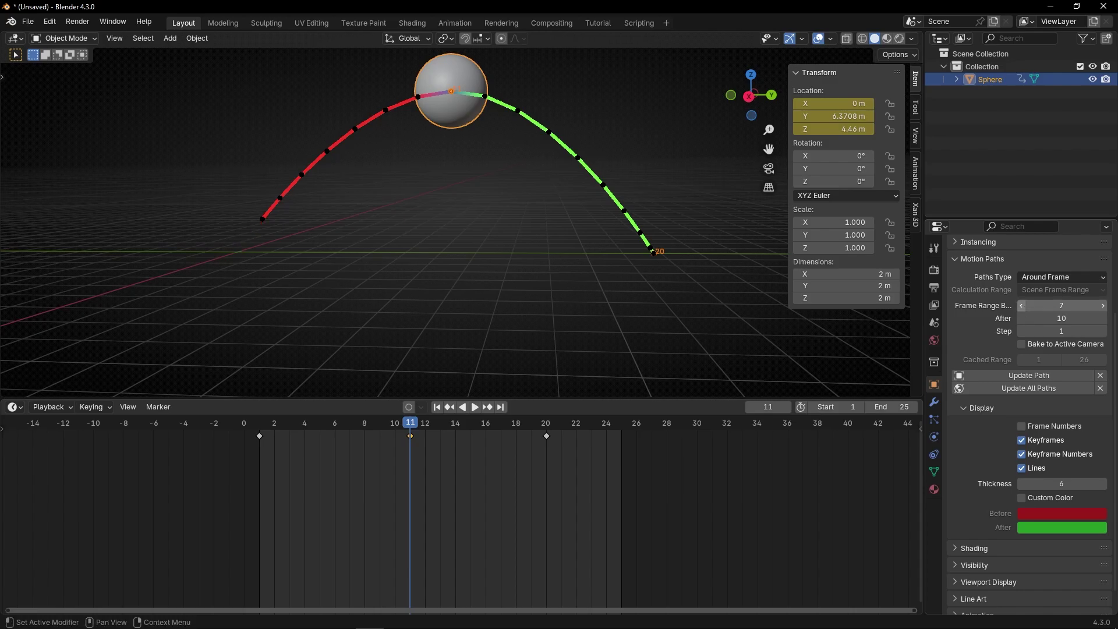
click(1022, 305)
click(1022, 305)
click(1022, 305)
click(1022, 305)
click(1022, 305)
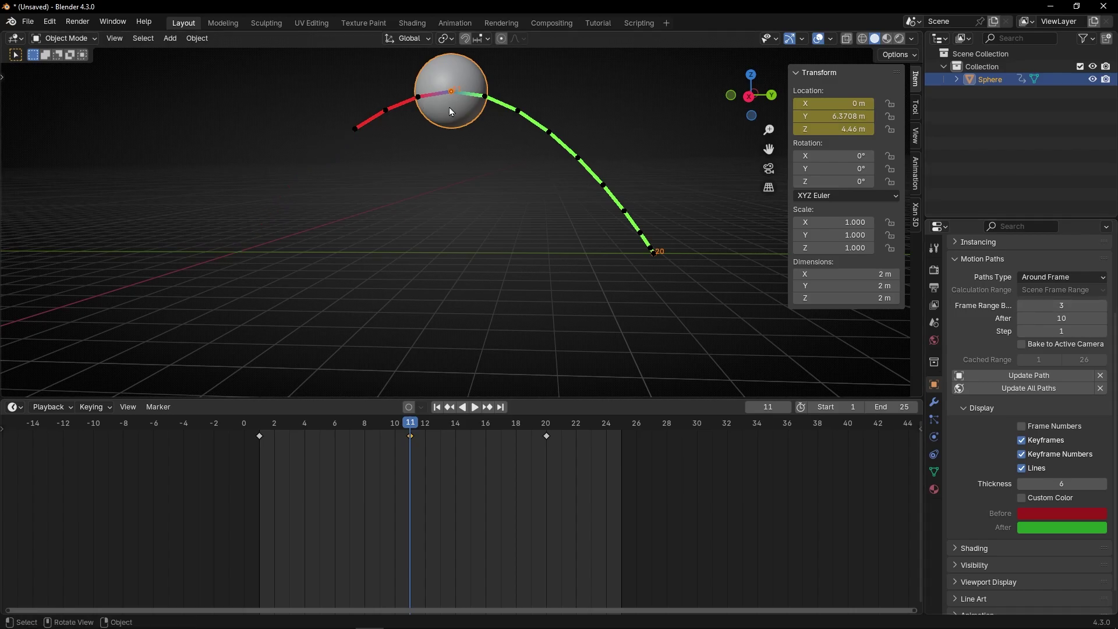
click(1022, 318)
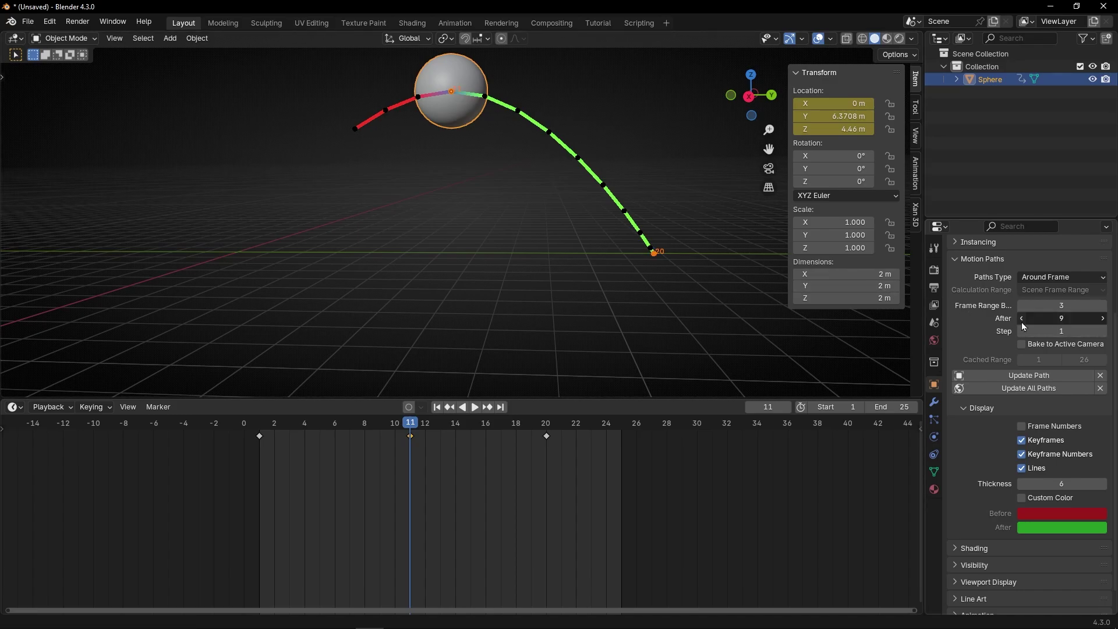
click(1022, 318)
click(1022, 318)
click(1022, 317)
click(1021, 318)
click(1021, 318)
click(1022, 318)
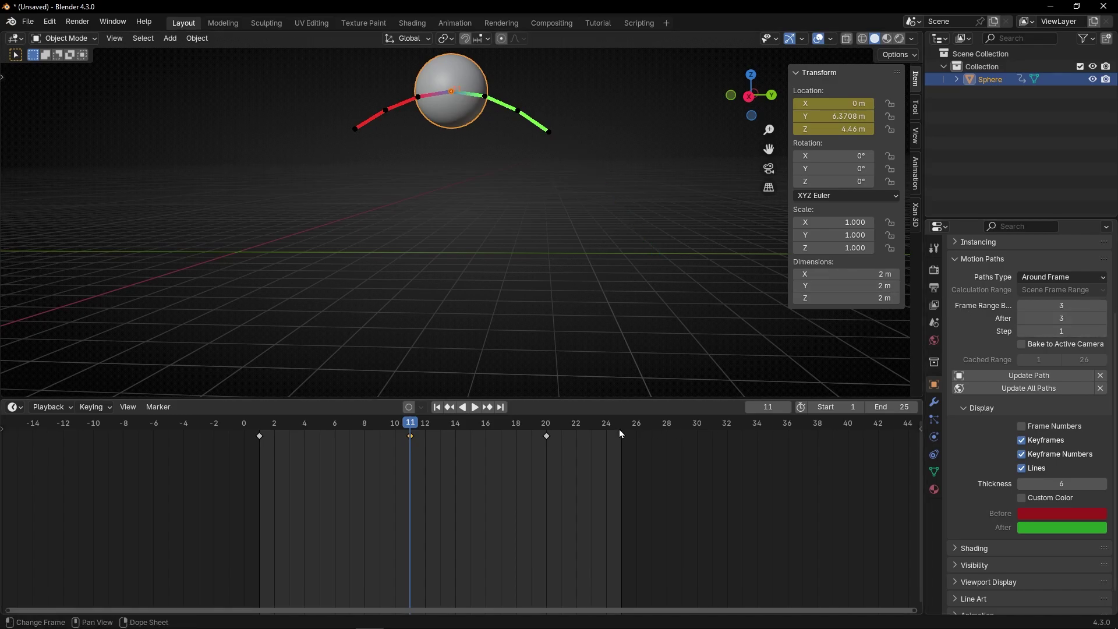
drag(427, 431, 392, 432)
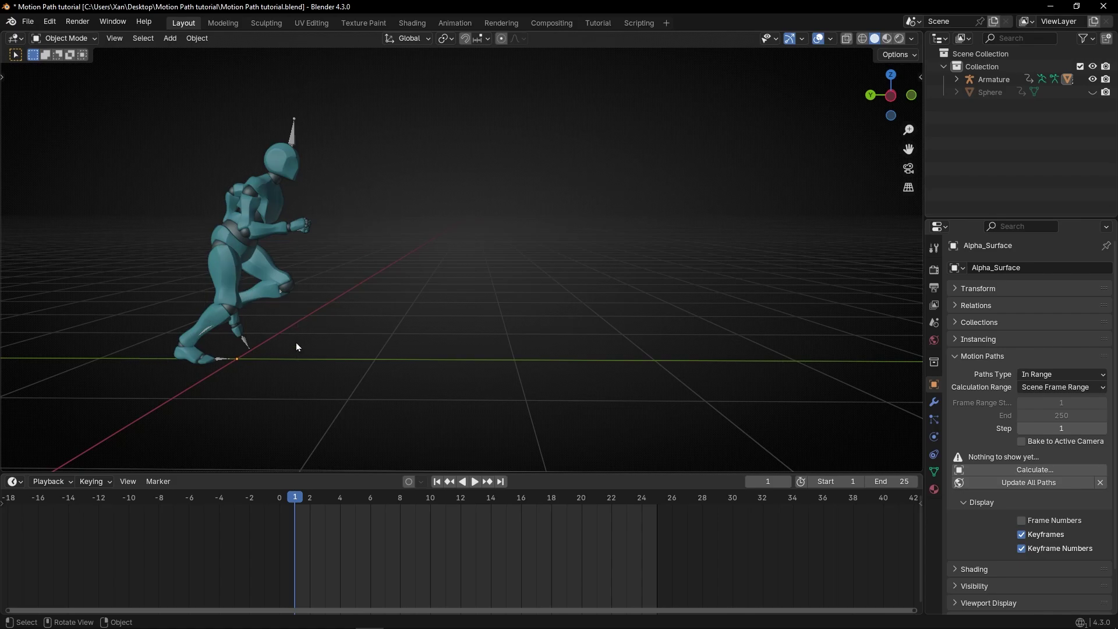
Step: Select the character's body mesh, play the run cycle and scrub it around frames 10–15
click(241, 253)
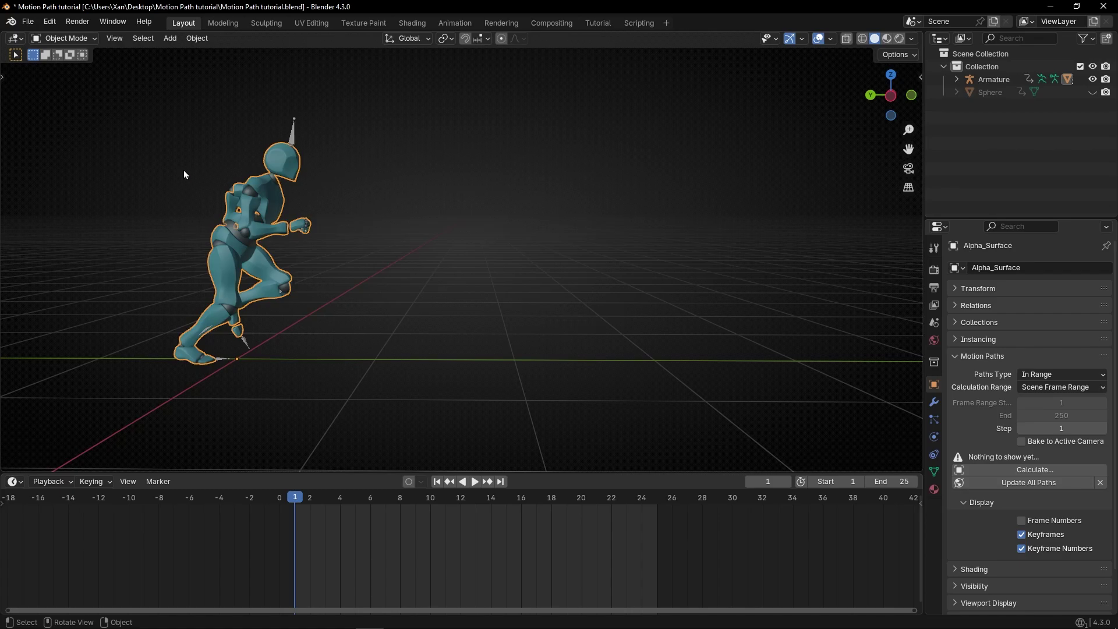
key(space)
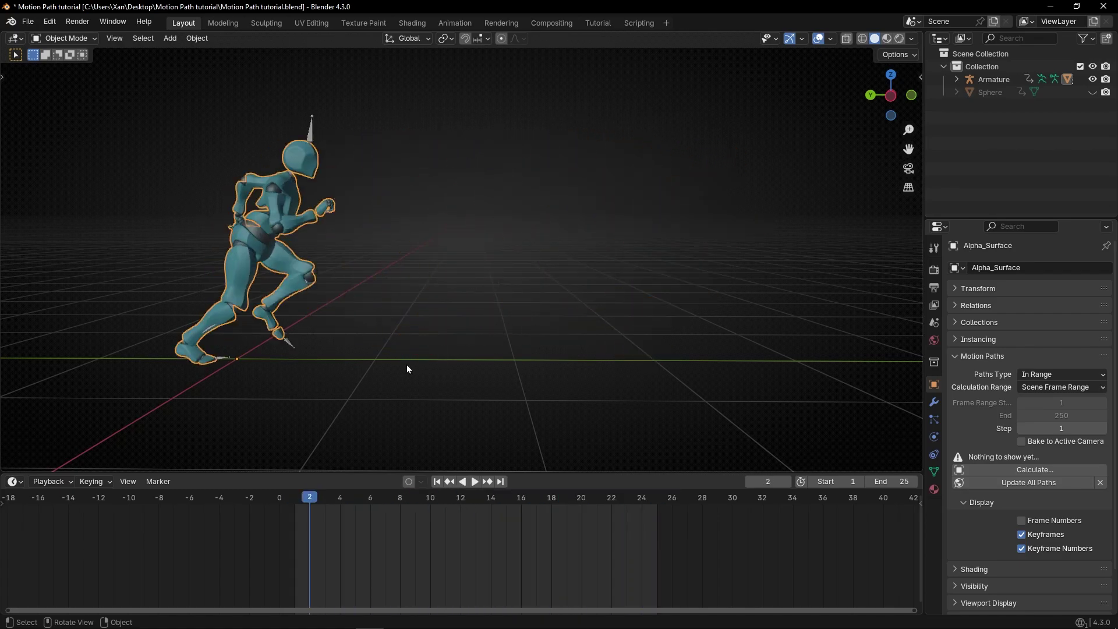
drag(312, 494, 477, 502)
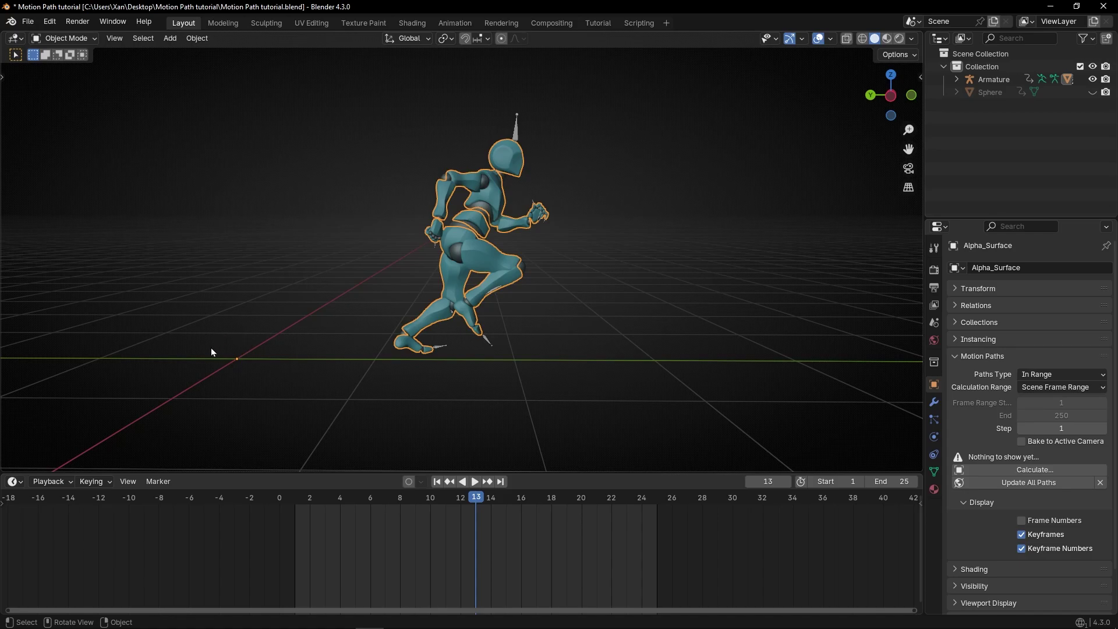
drag(474, 501, 505, 497)
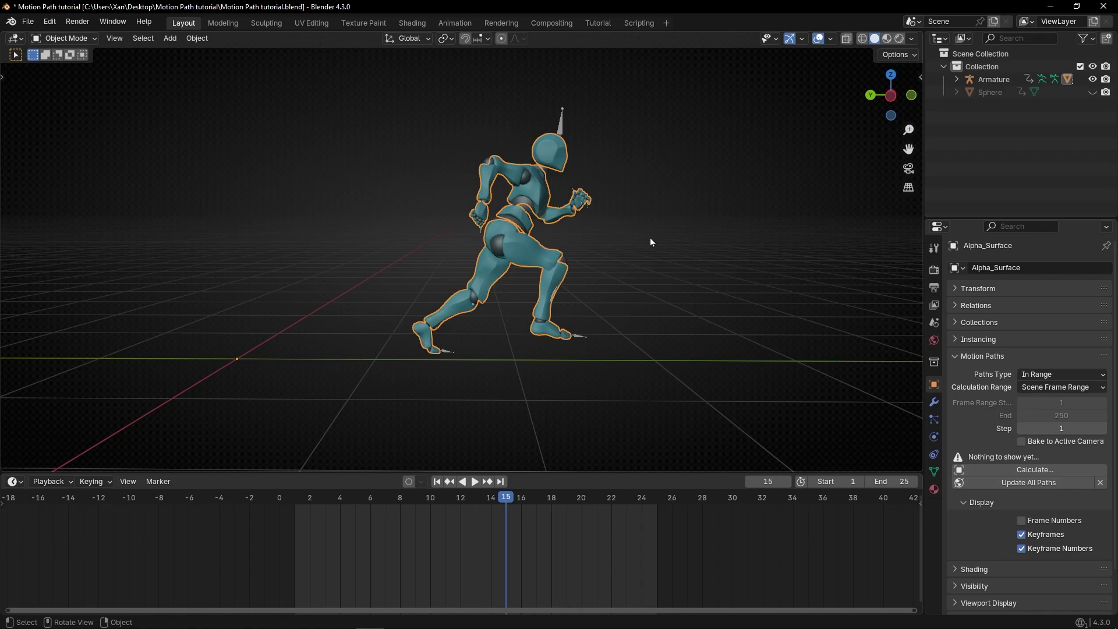
Step: Select the Armature and expand Motion Paths in its Object Data tab
click(980, 80)
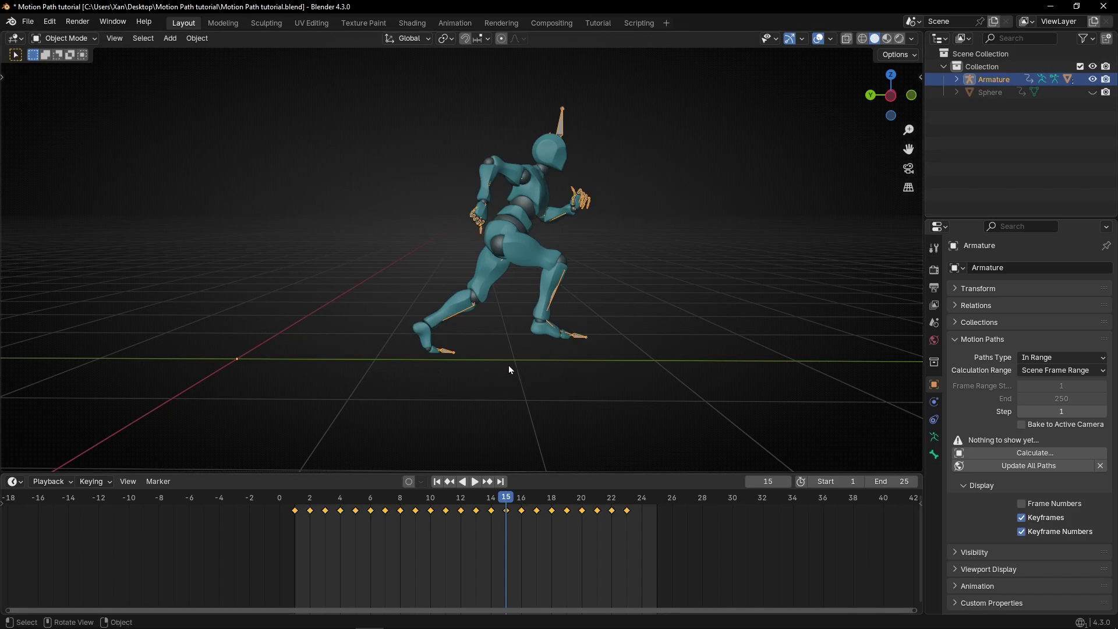
click(954, 343)
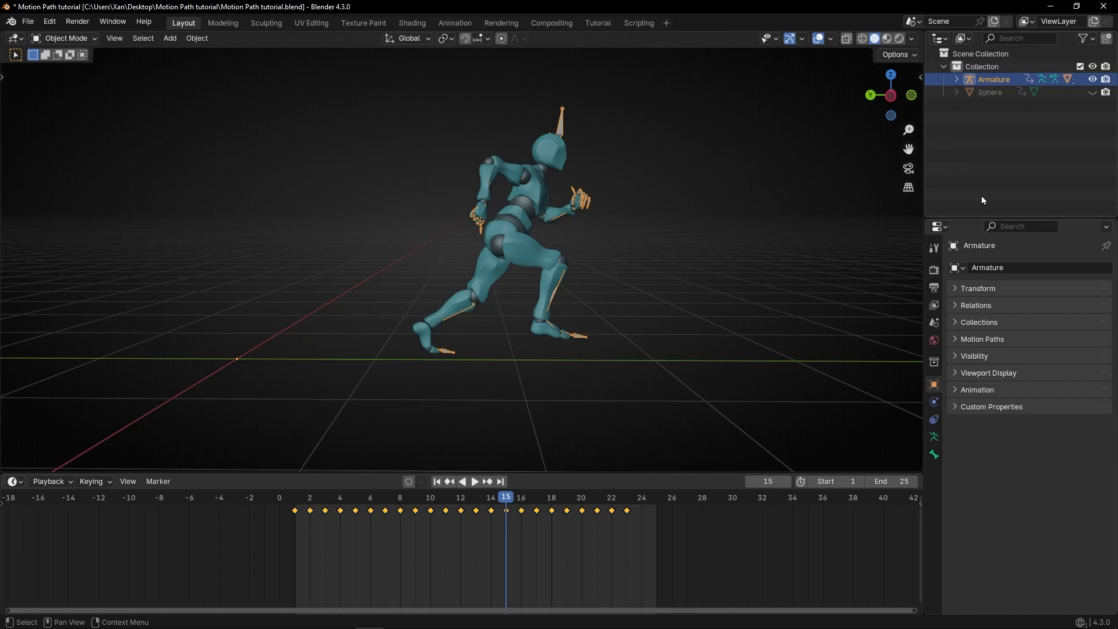
click(987, 146)
click(991, 80)
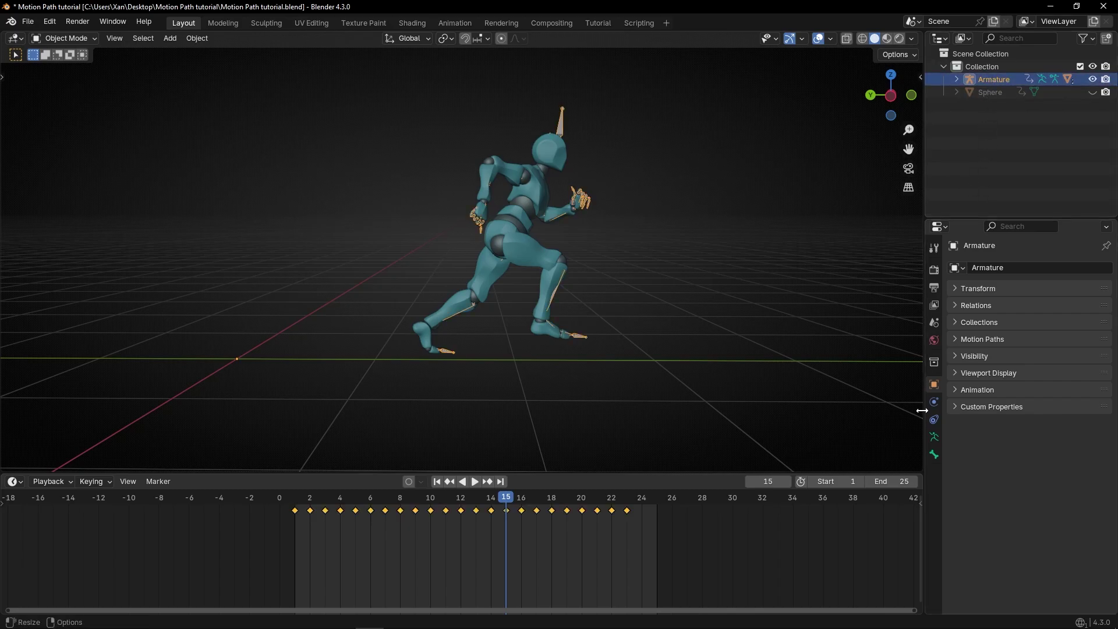
click(933, 439)
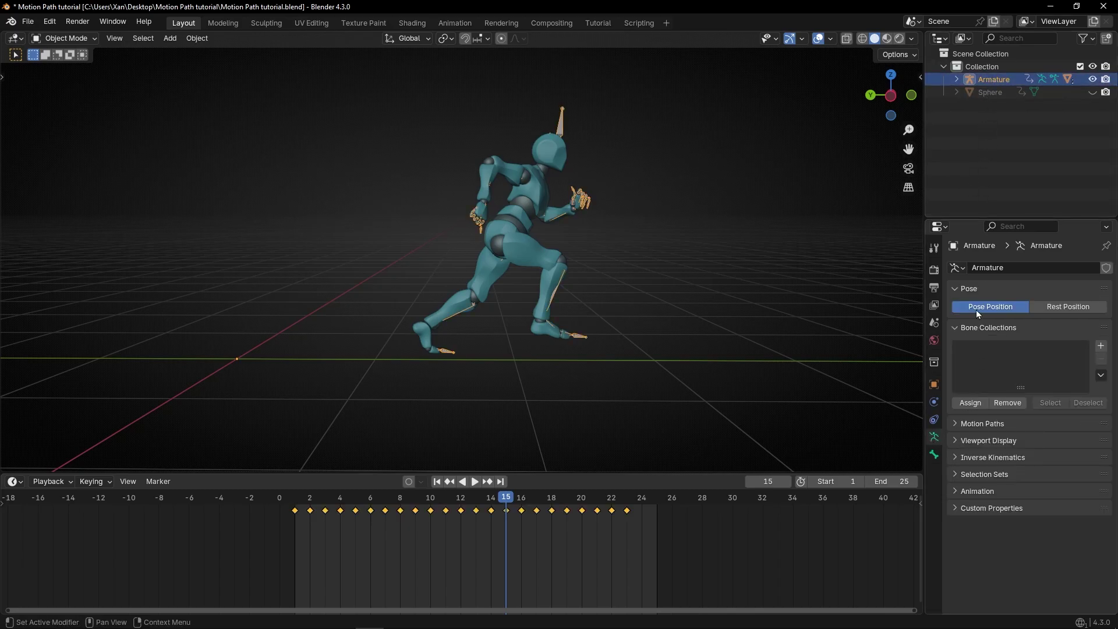
click(955, 328)
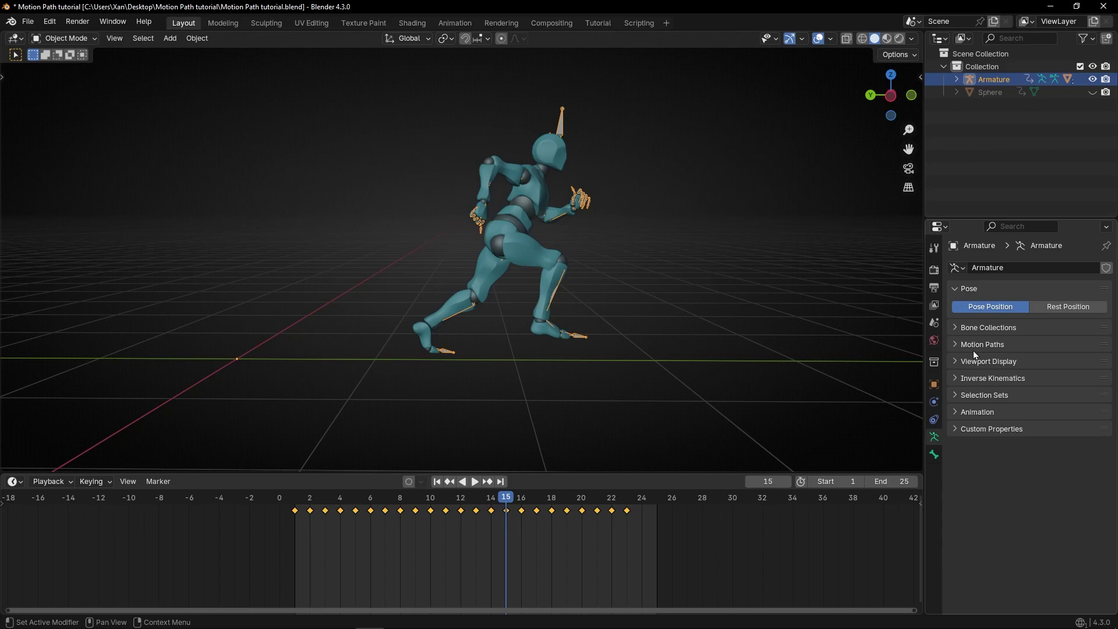
click(956, 344)
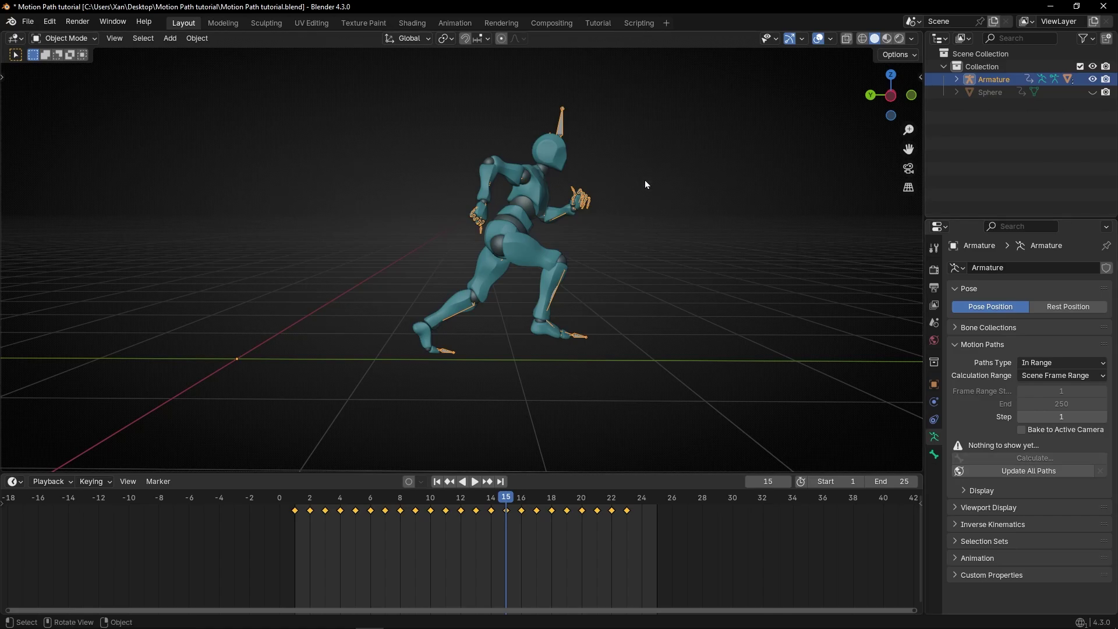
Step: Switch the armature to Pose Mode and hide the Alpha_Joints and Alpha_Surface meshes
click(64, 38)
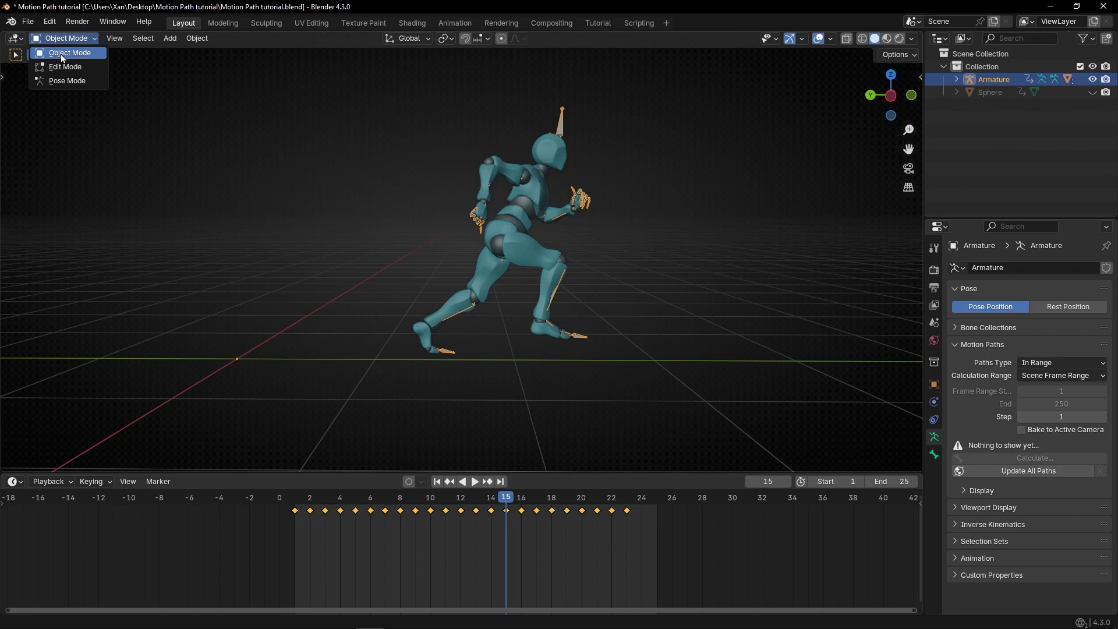
click(65, 82)
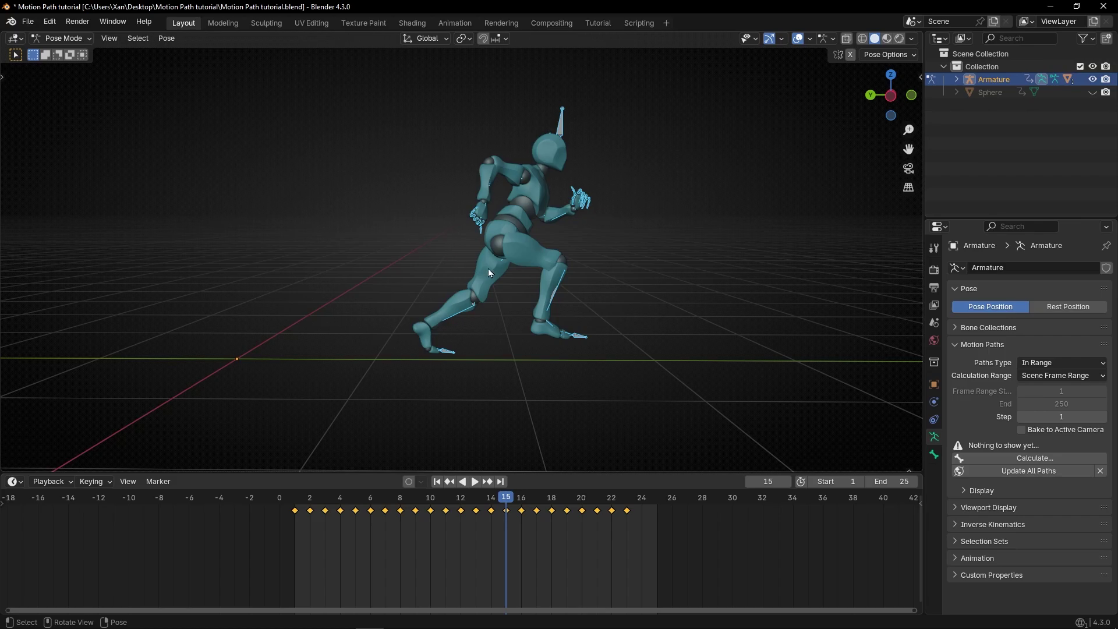
click(956, 79)
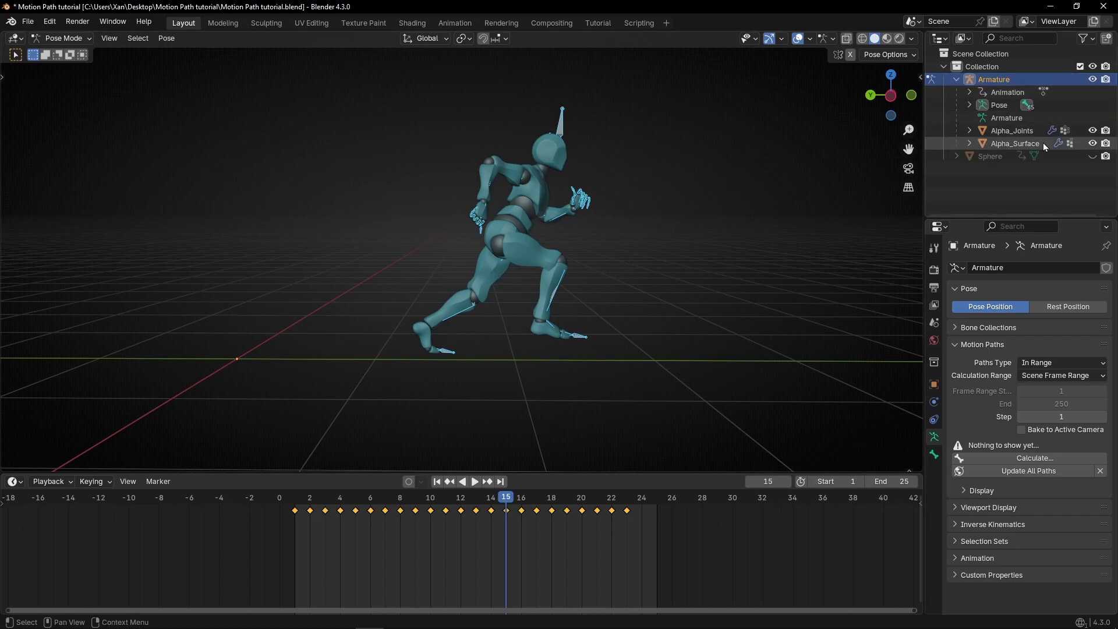
click(1093, 131)
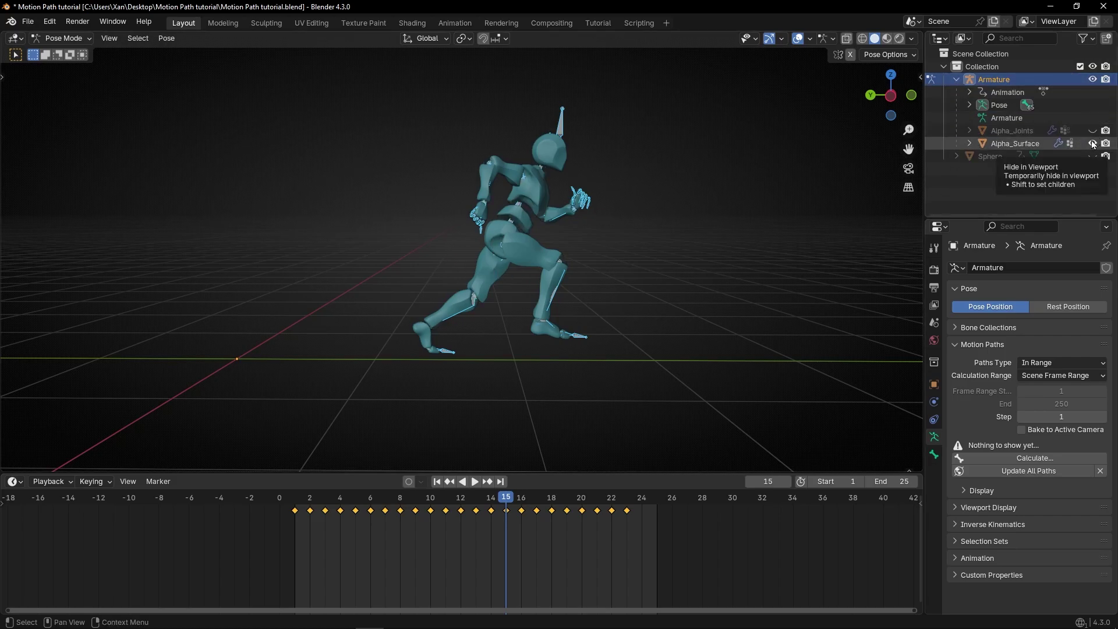
click(1093, 144)
scroll(610, 201, up, 2)
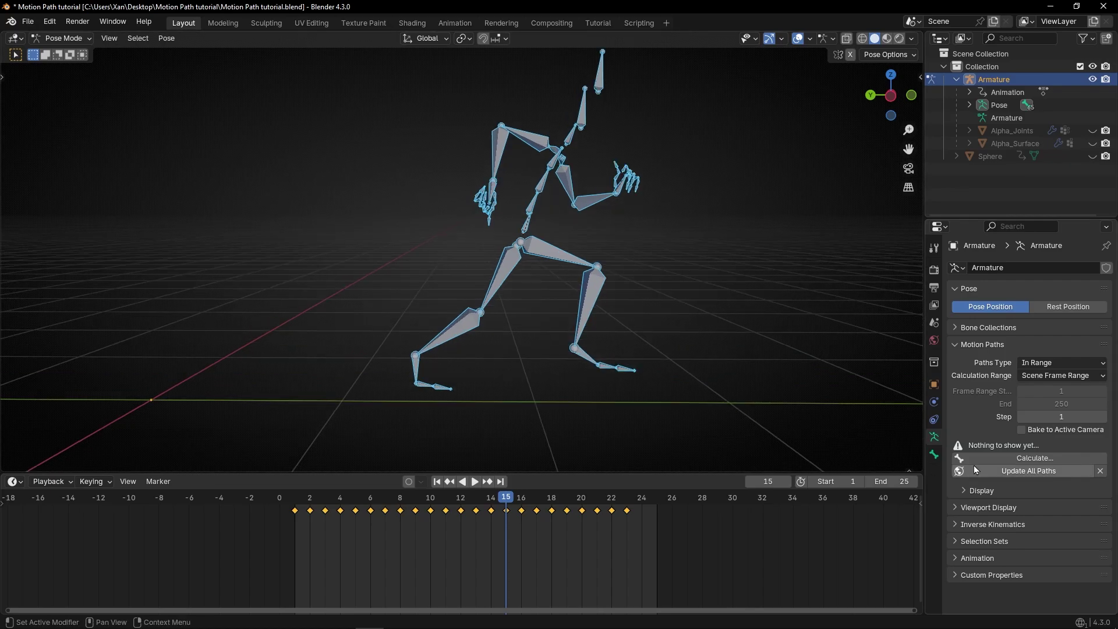
Step: Recalculate the selected bones' motion paths and play the animation to review them
click(990, 459)
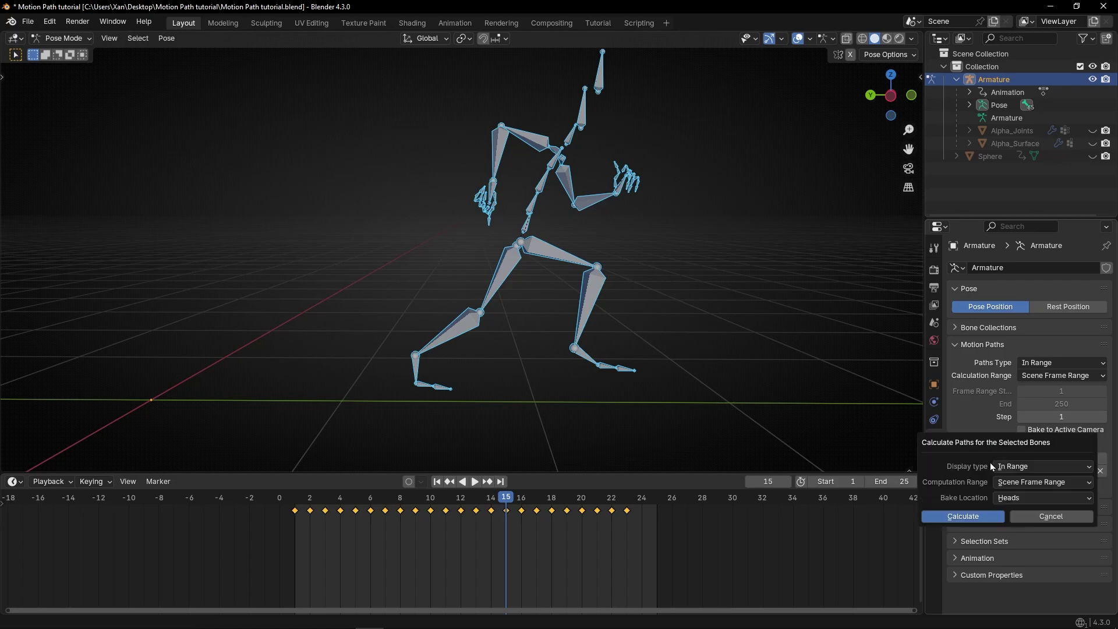
click(964, 516)
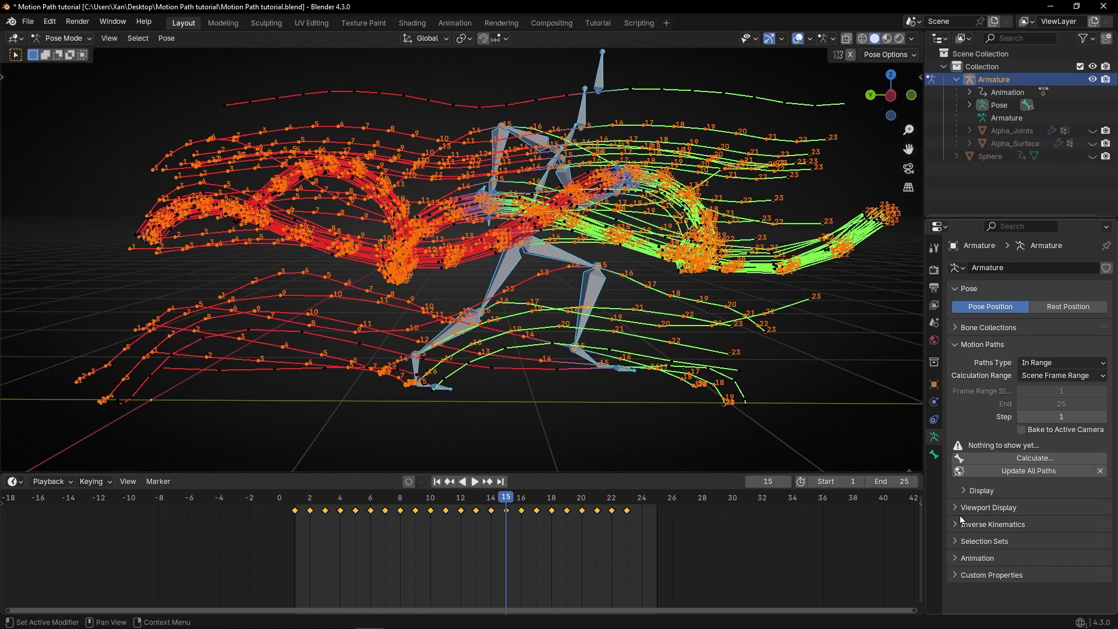
click(441, 482)
key(space)
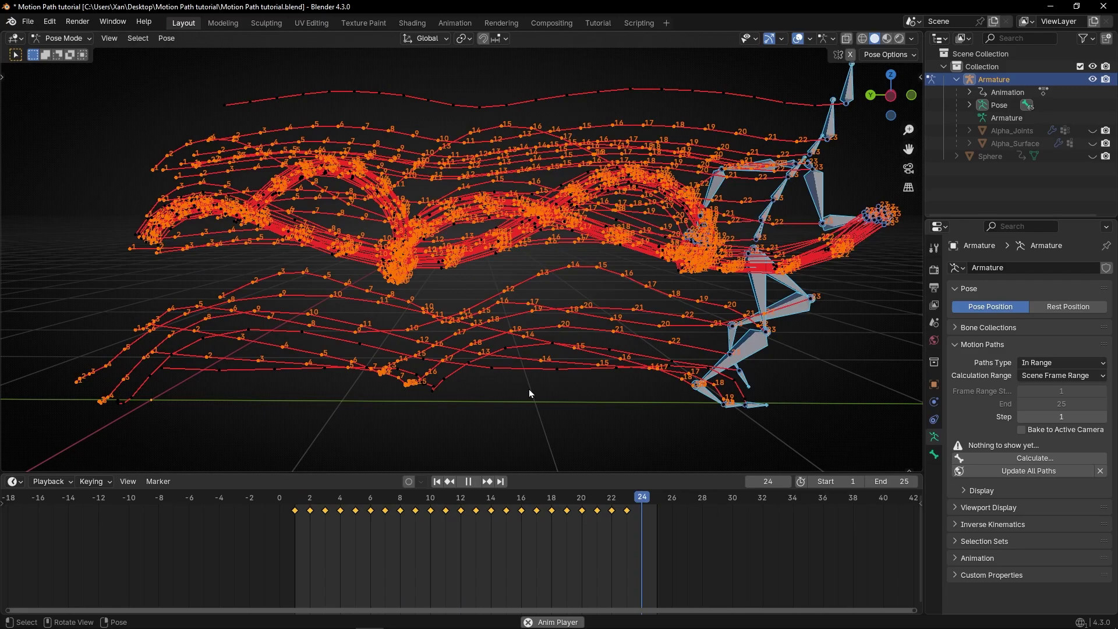
key(space)
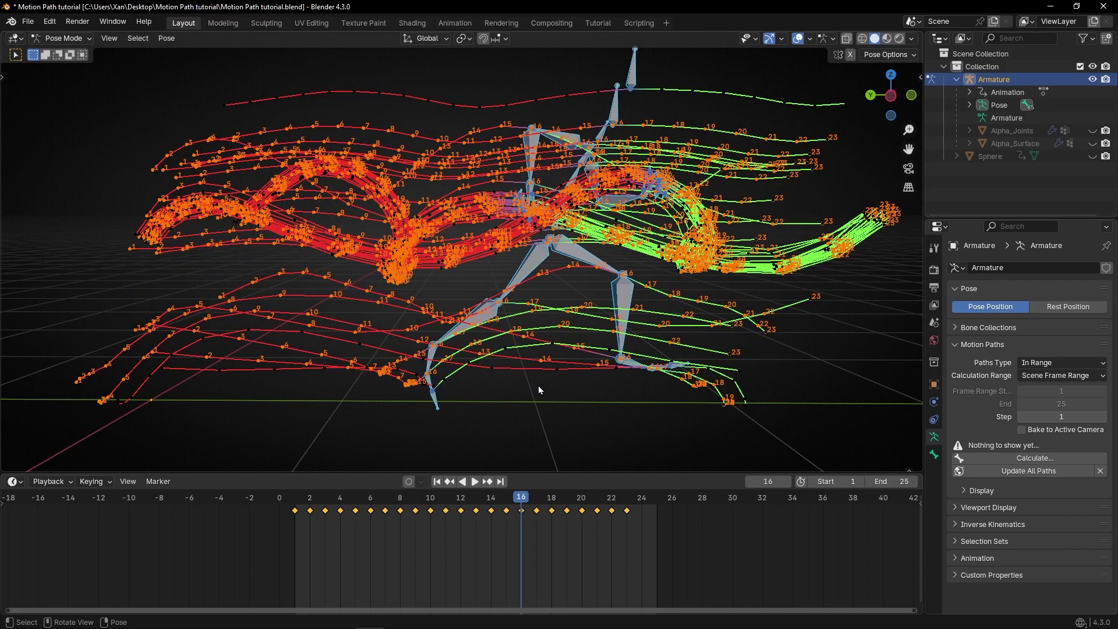
key(space)
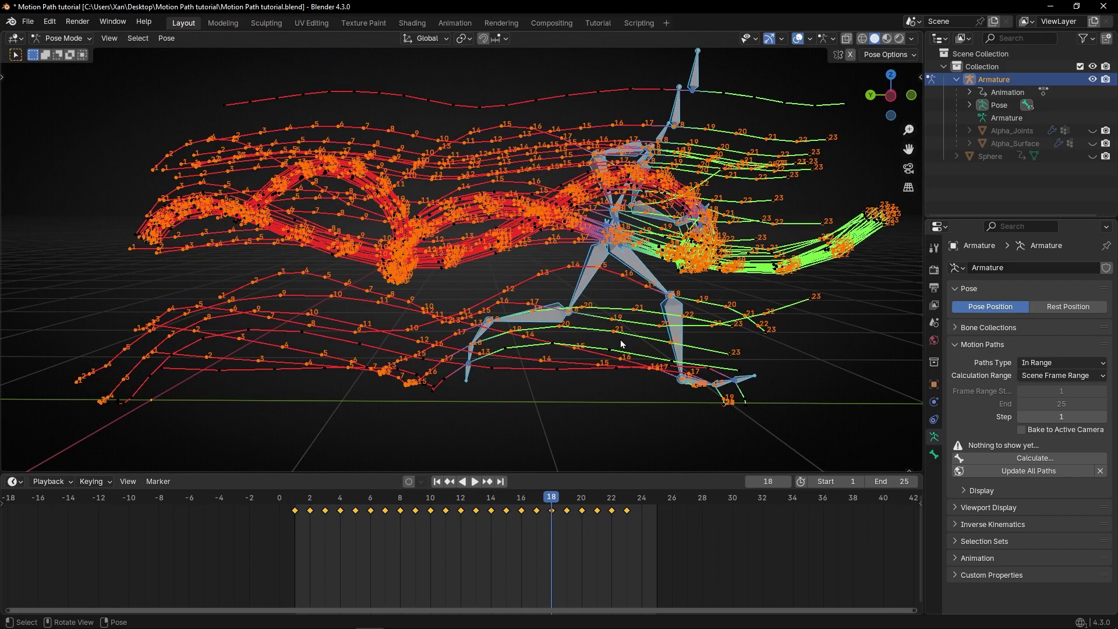
mouse_move(621, 343)
middle_down()
mouse_move(418, 343)
mouse_move(633, 357)
mouse_move(620, 343)
middle_up()
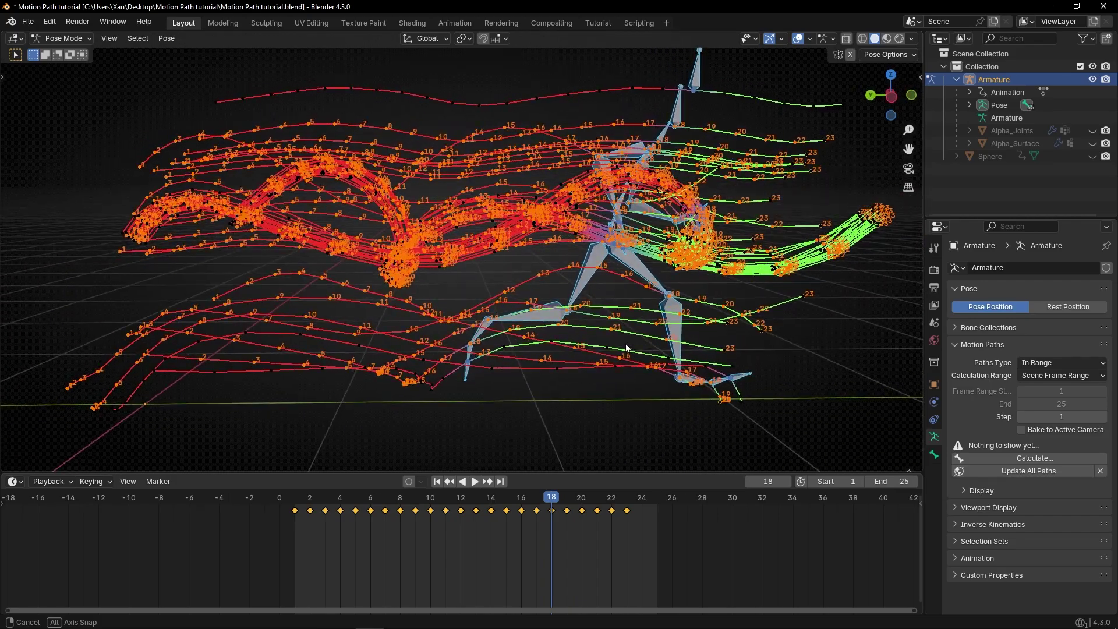
Step: Return to frame 1 and clear all motion paths from the armature
click(437, 482)
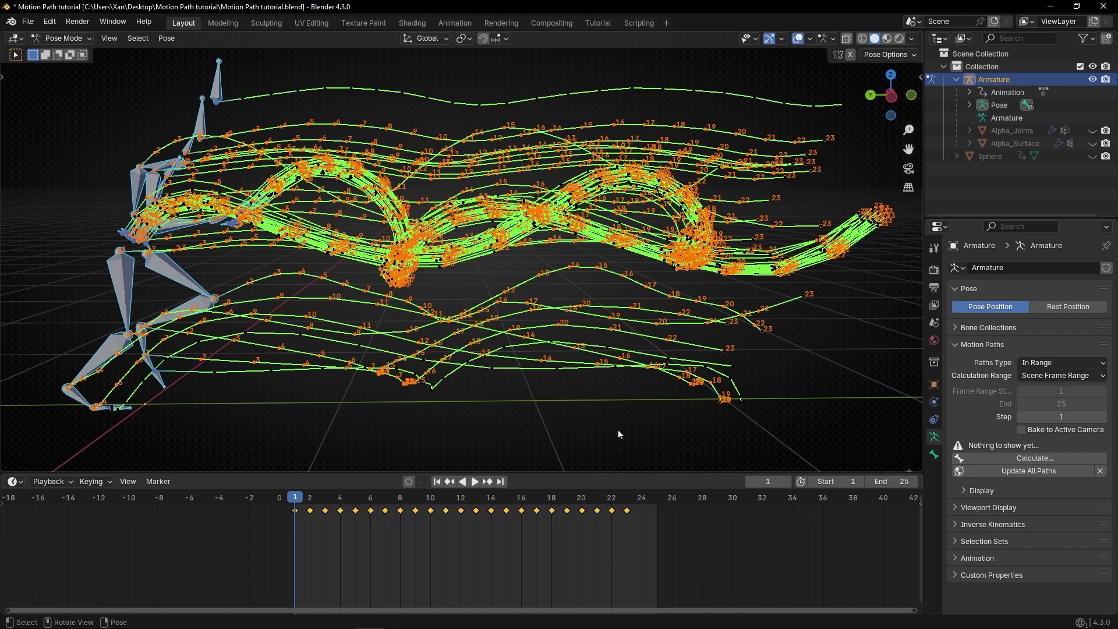
click(1100, 471)
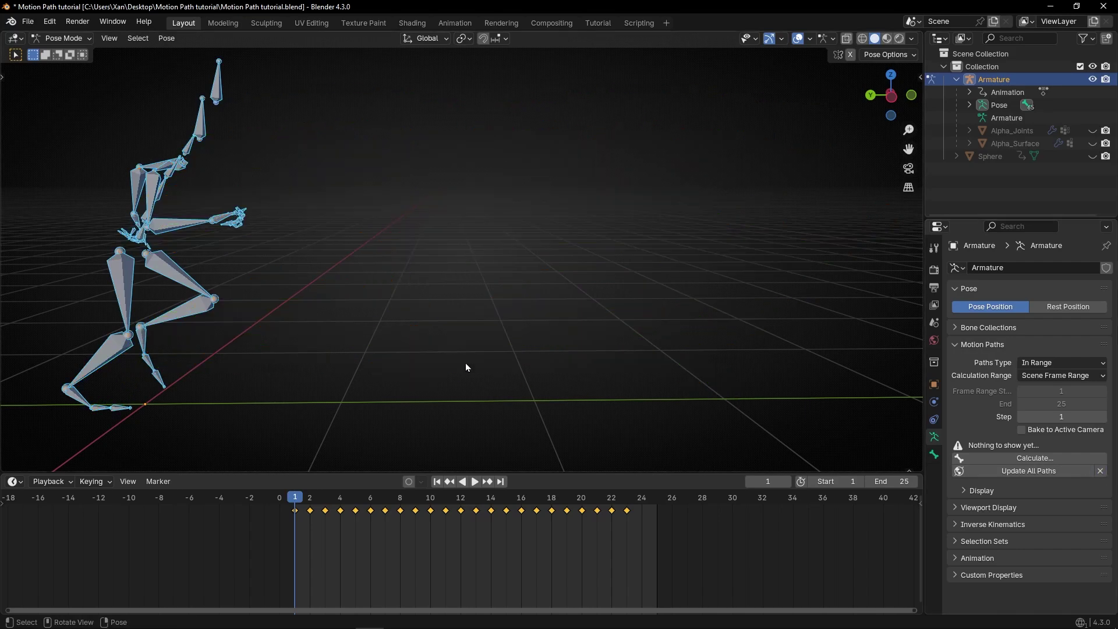
scroll(229, 301, up, 2)
scroll(222, 308, down, 2)
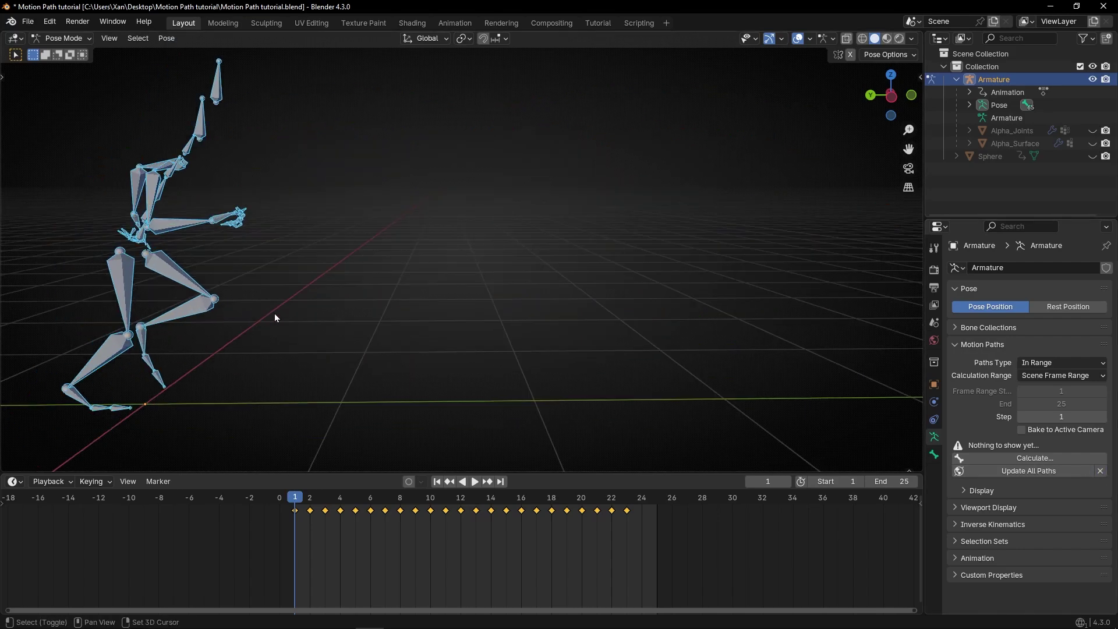
shift+middle_drag(274, 313, 488, 280)
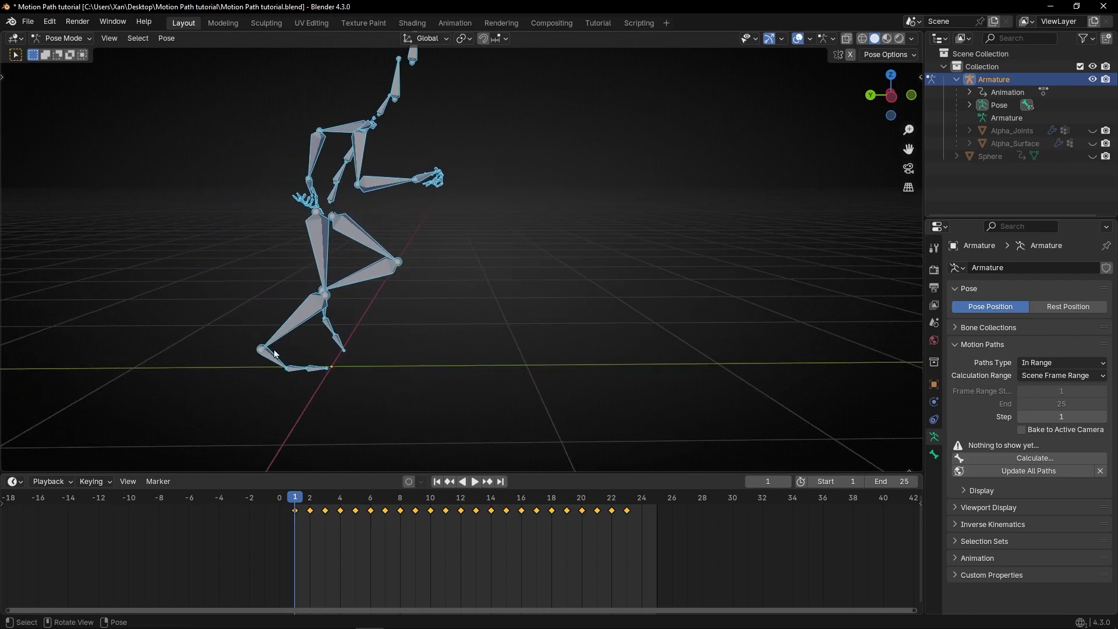
Step: Select only the leg's shin and thigh bones and centre the view on them
click(280, 375)
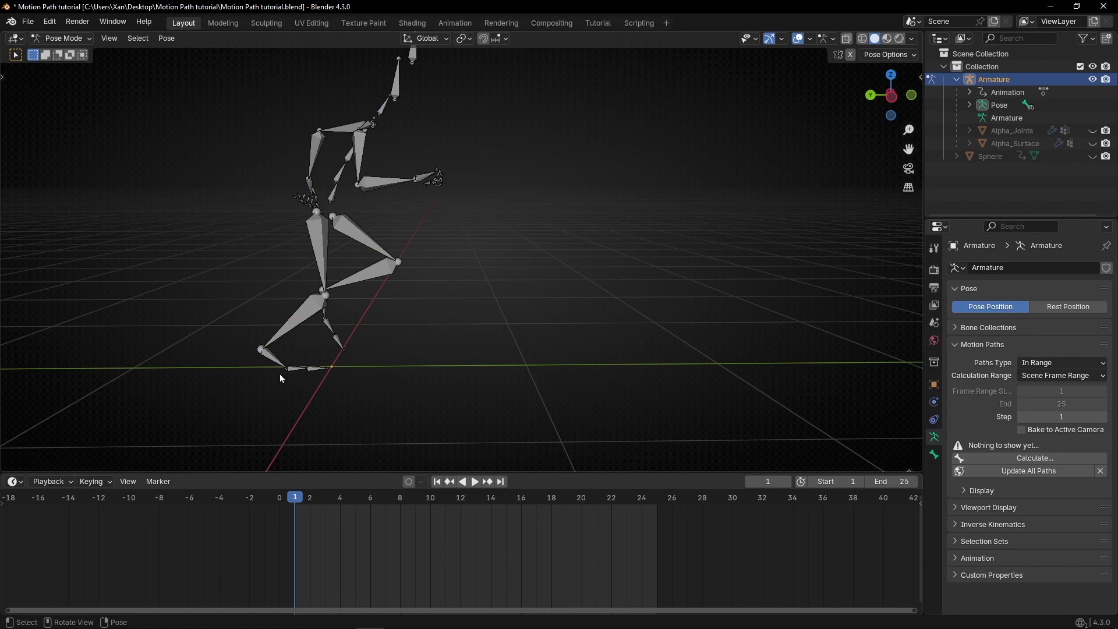
click(301, 322)
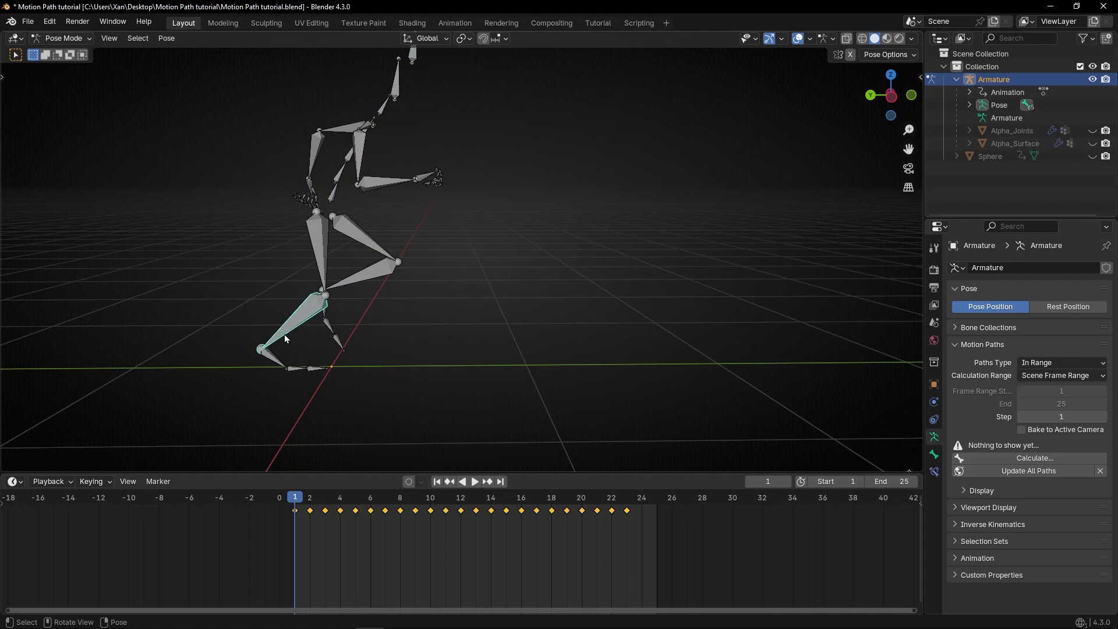
shift+click(369, 277)
scroll(278, 343, up, 2)
shift+middle_drag(263, 364, 456, 318)
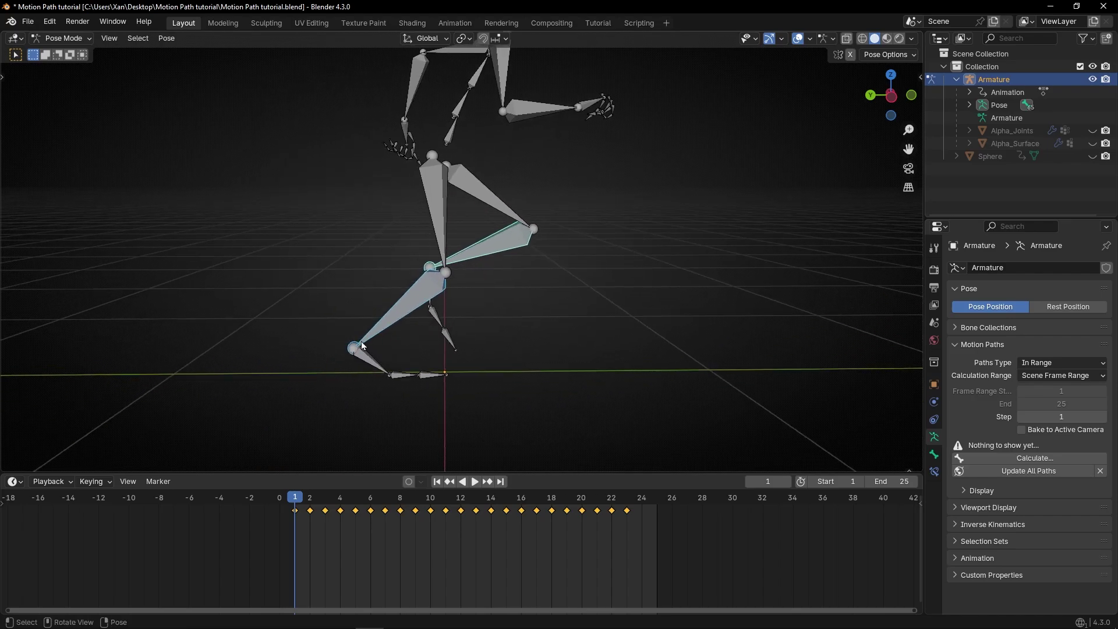
middle_drag(362, 345, 257, 372)
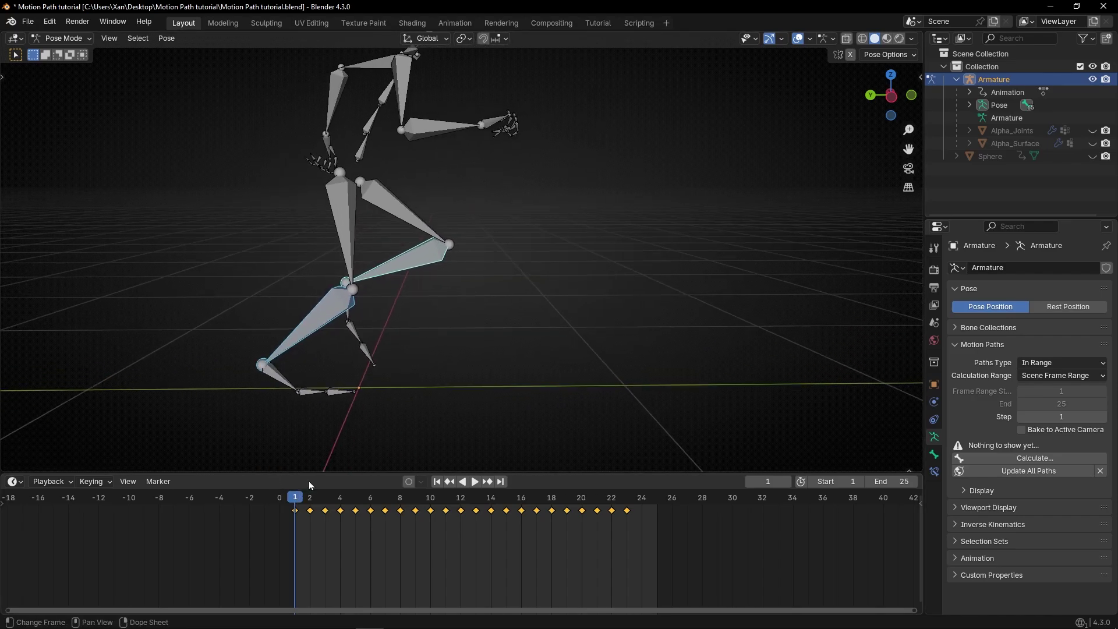
Step: Calculate motion paths for the two leg bones with Bake Location set to Tails
click(1008, 457)
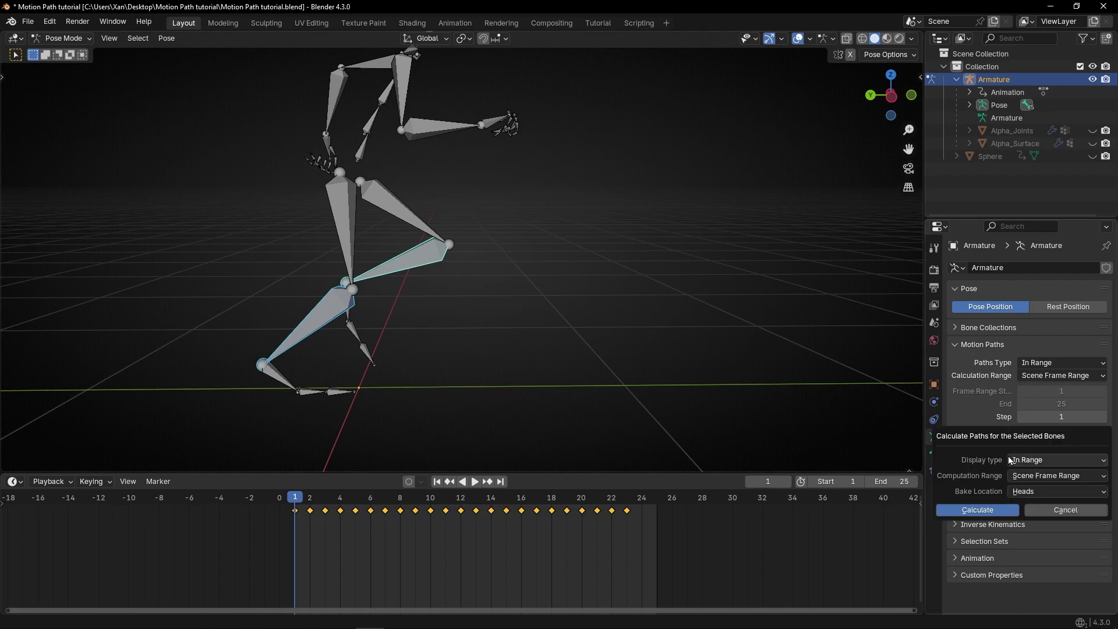
click(1029, 492)
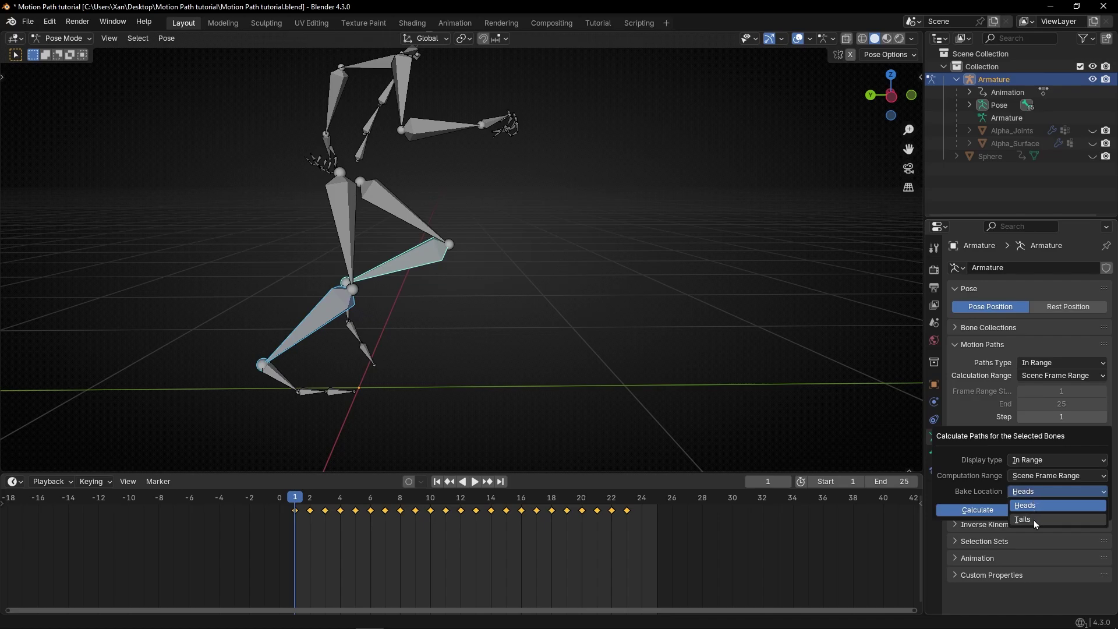
click(1033, 510)
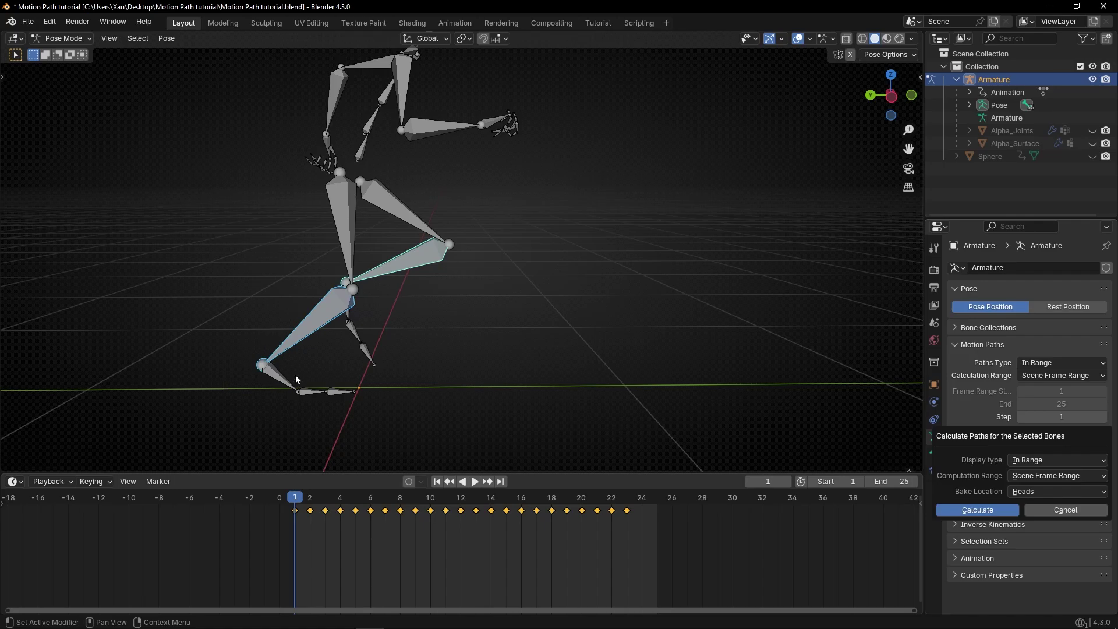
click(1037, 491)
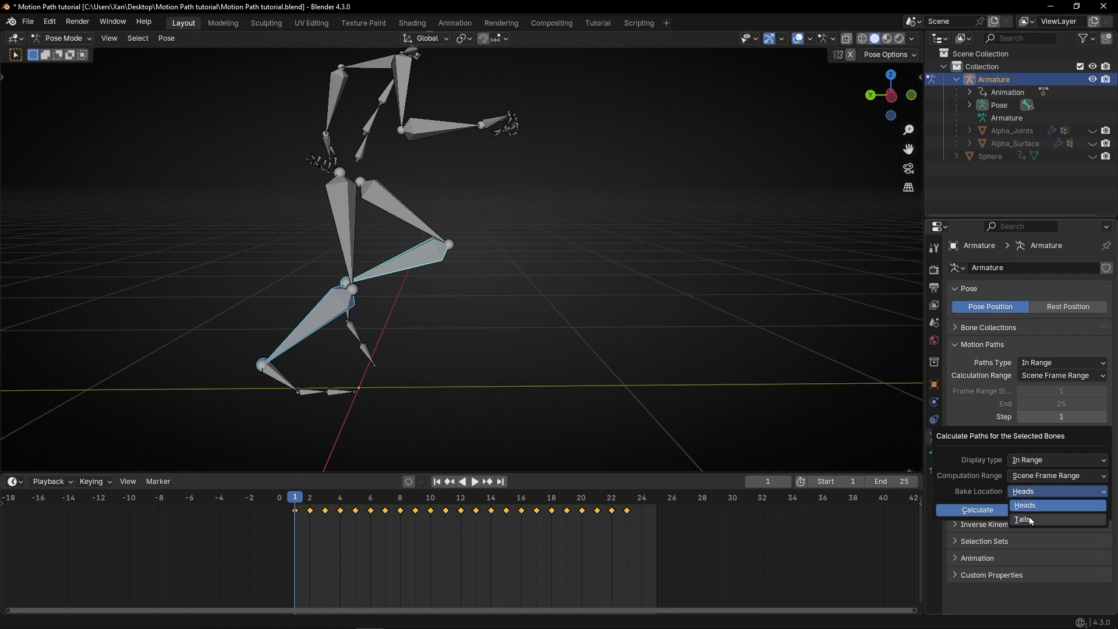
click(1034, 517)
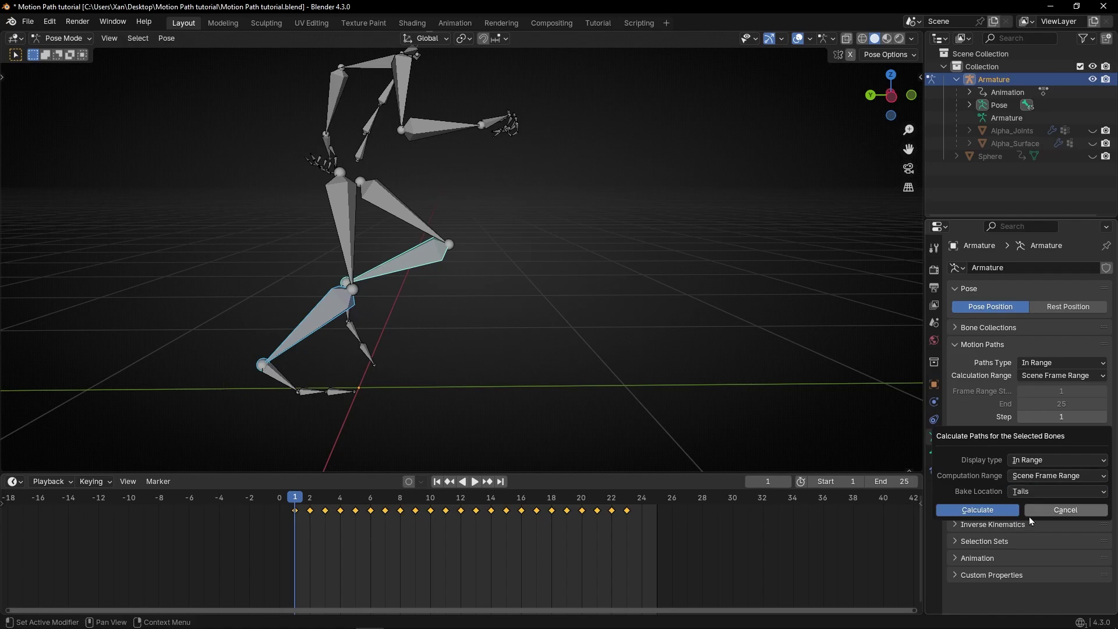
click(978, 510)
Step: Play the new leg paths, then unhide the Alpha_Joints and Alpha_Surface meshes
middle_drag(392, 383, 333, 383)
key(space)
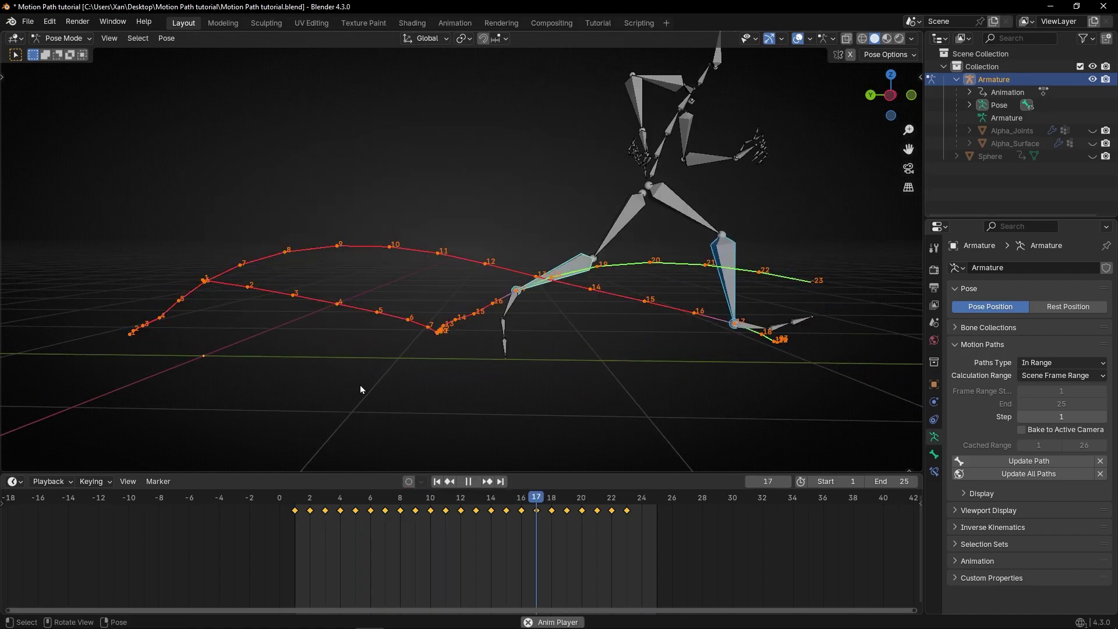
key(space)
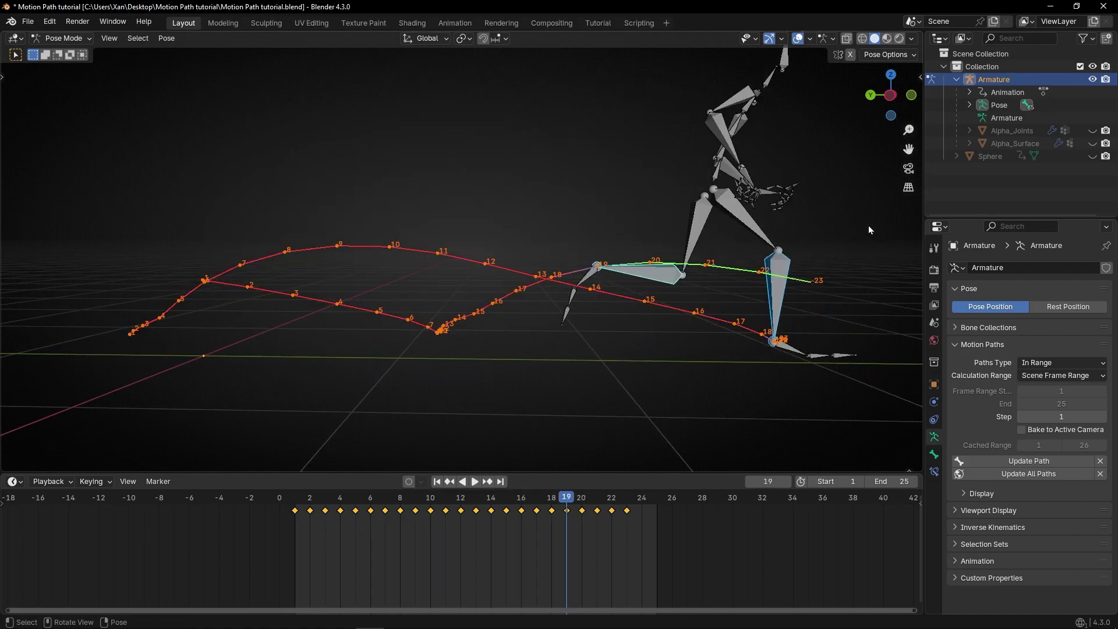
click(1092, 131)
click(1092, 143)
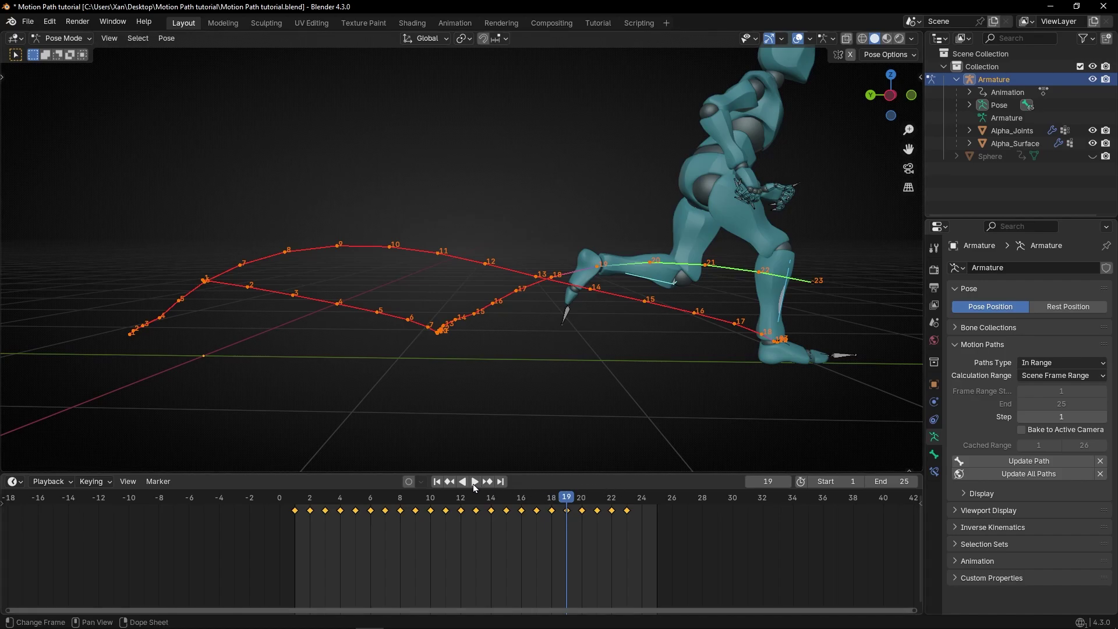
Step: Scrub and play the timeline around frame 7 to review the leg paths
click(437, 482)
drag(309, 502, 400, 502)
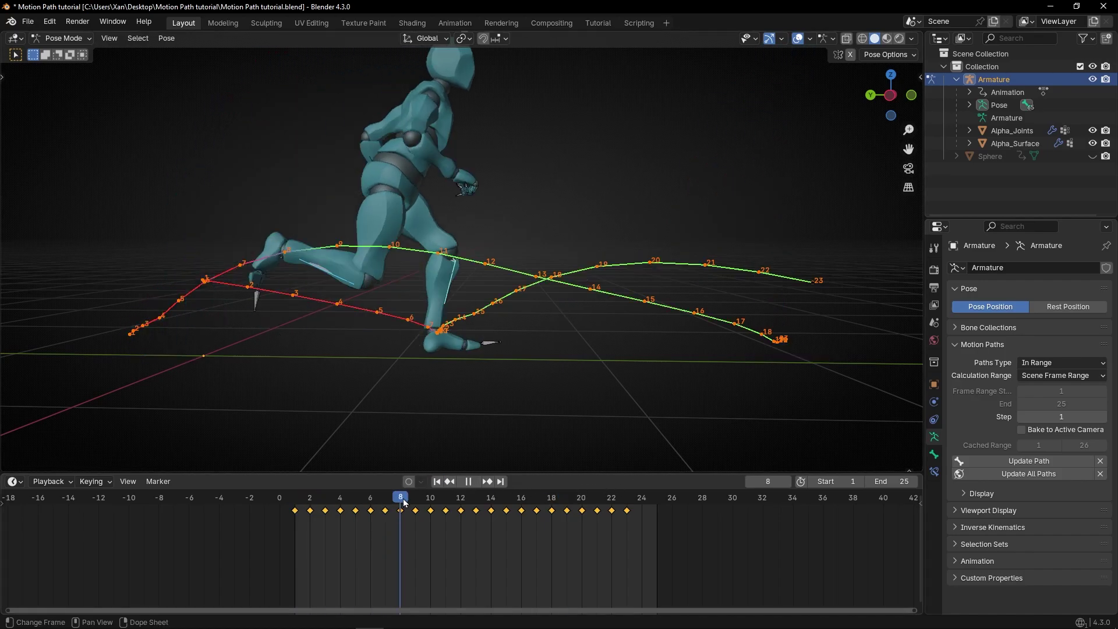
middle_drag(419, 334, 563, 254)
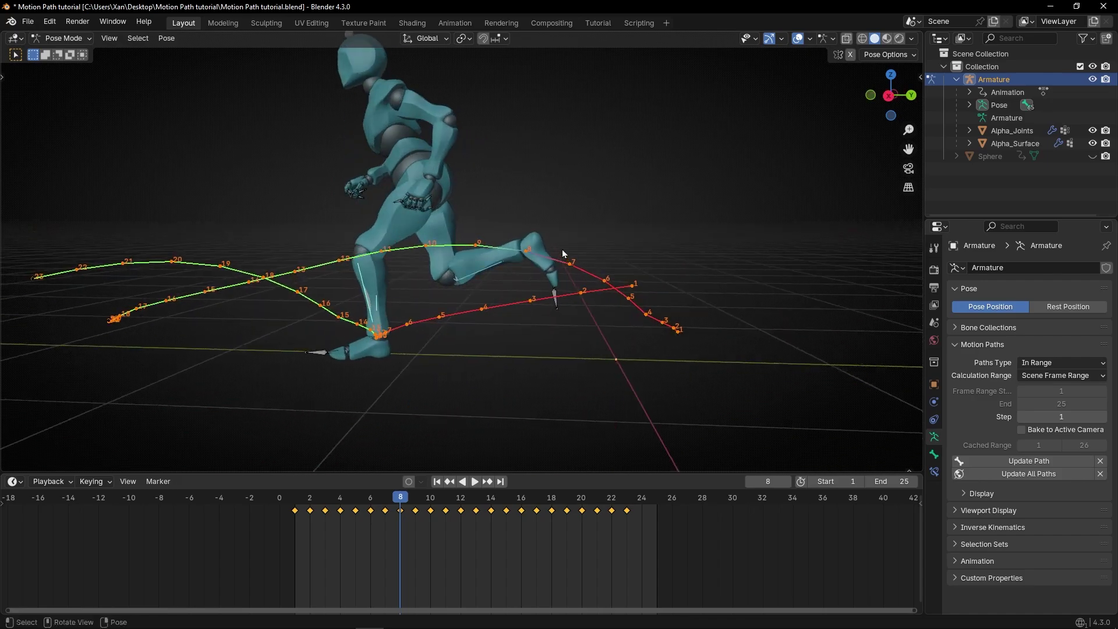
key(space)
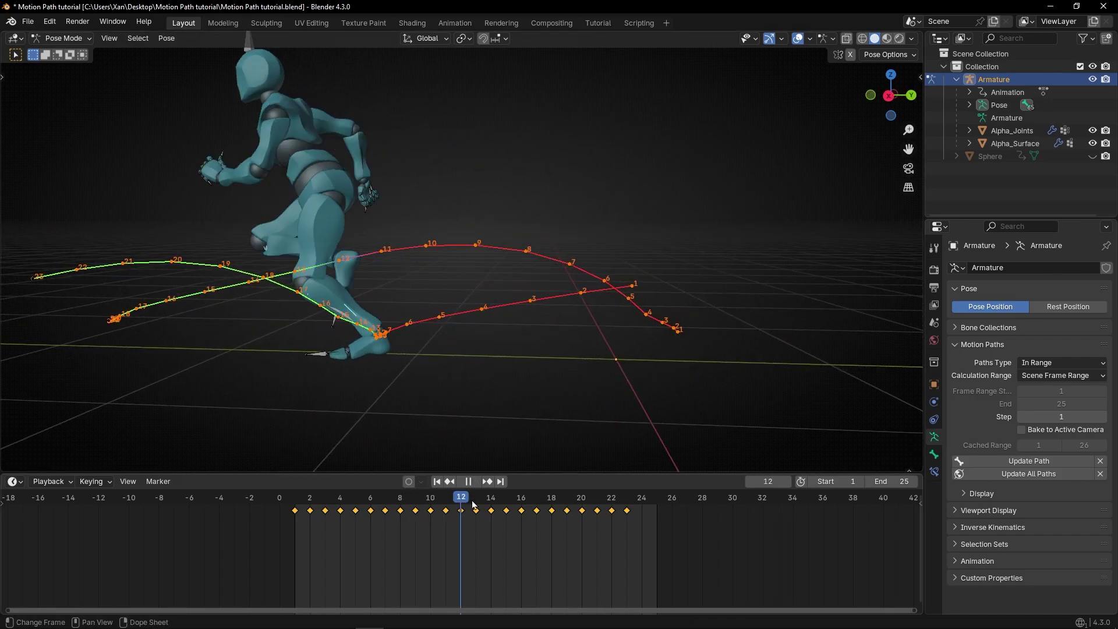
drag(512, 502, 446, 505)
Step: Switch motion paths to Around Frame with 3 frames before and after, and preview
key(space)
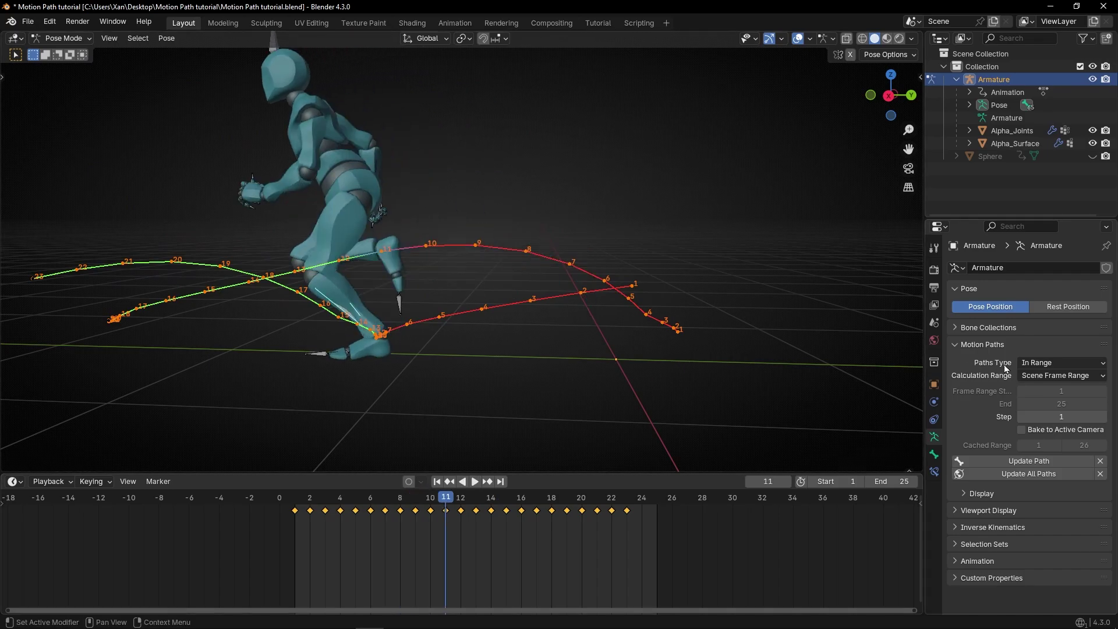
click(1037, 362)
click(1043, 377)
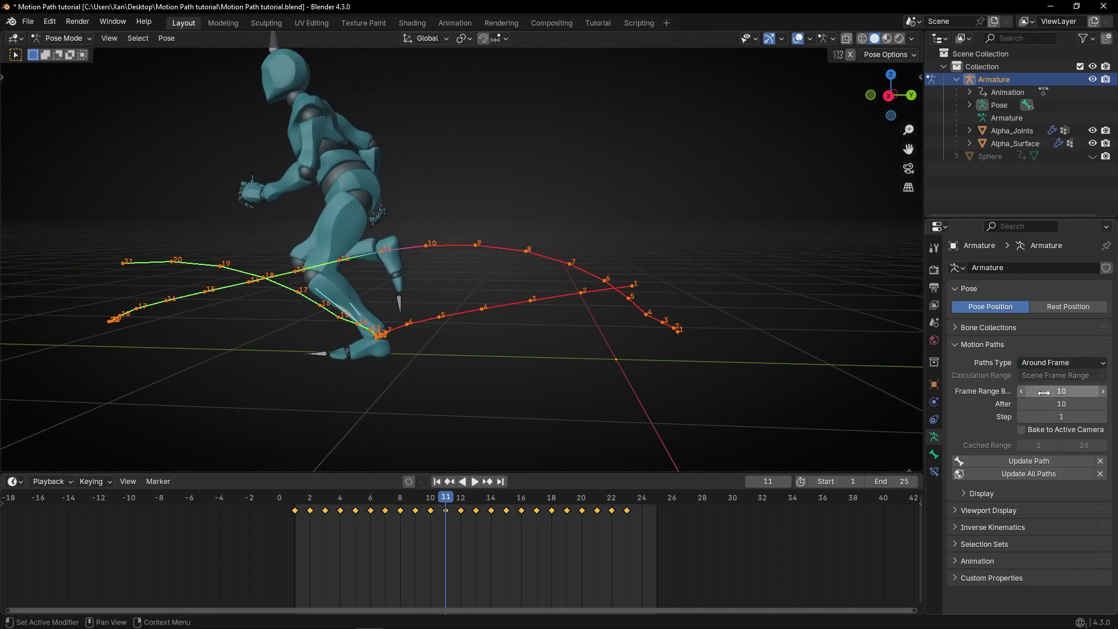
click(1040, 391)
text(3)
key(Tab)
text(3)
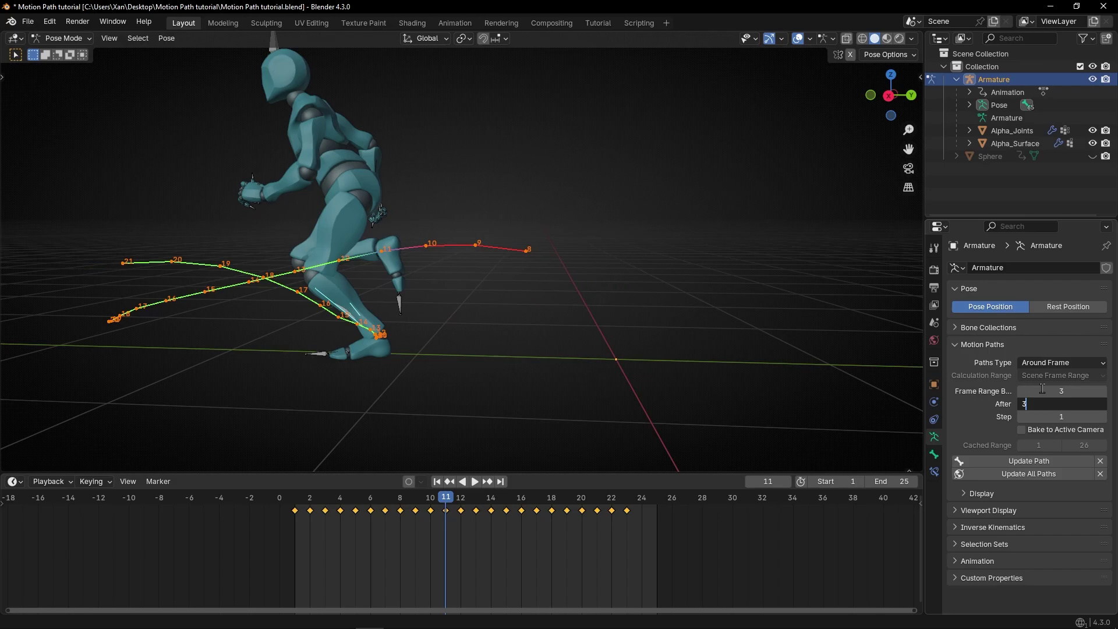
key(Return)
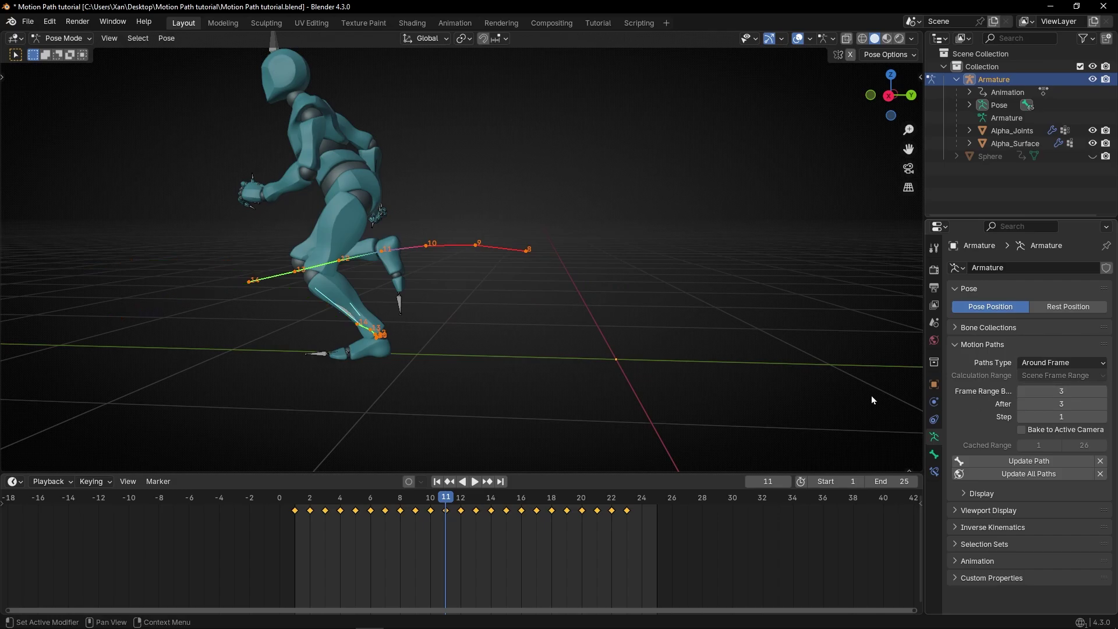
key(space)
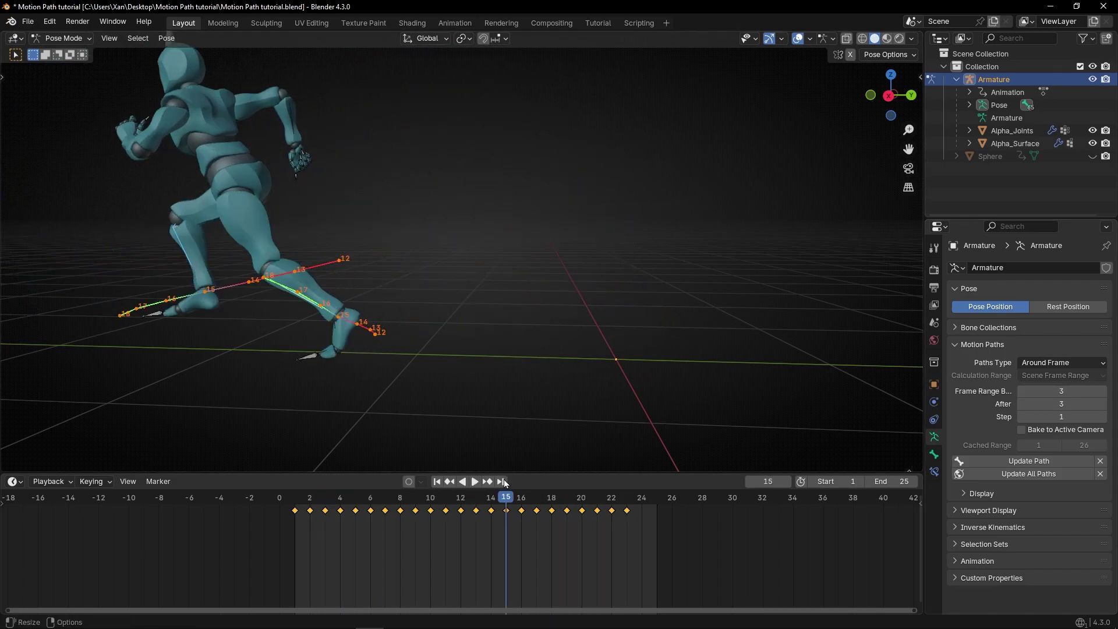
drag(450, 506, 433, 507)
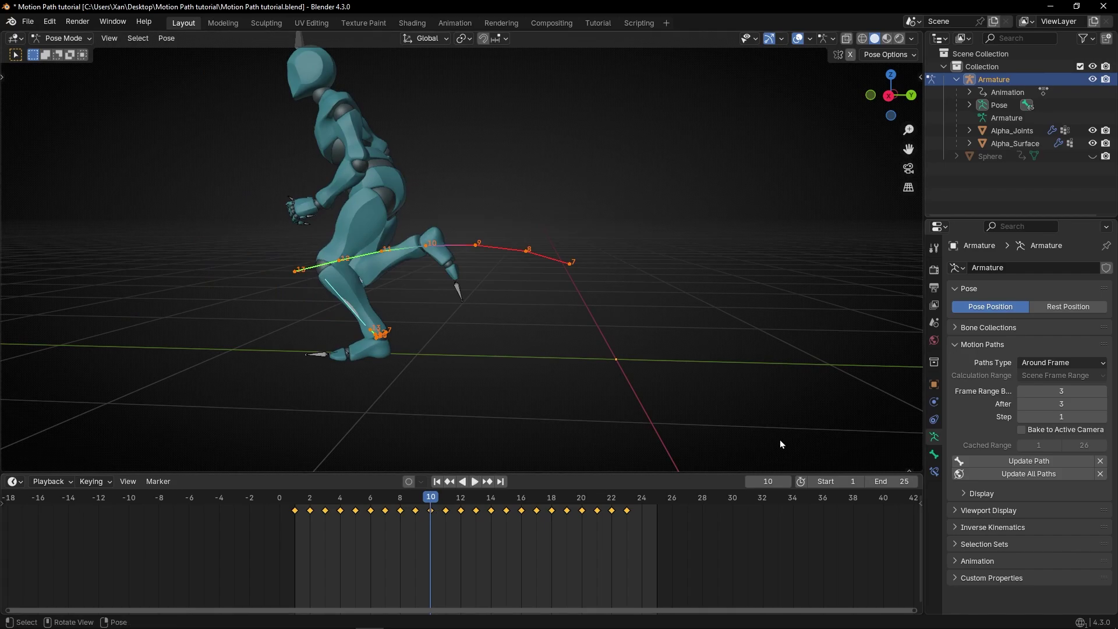
Step: Try a path Step of 2, reset it to 1, and replay the animation
click(1047, 363)
click(1101, 416)
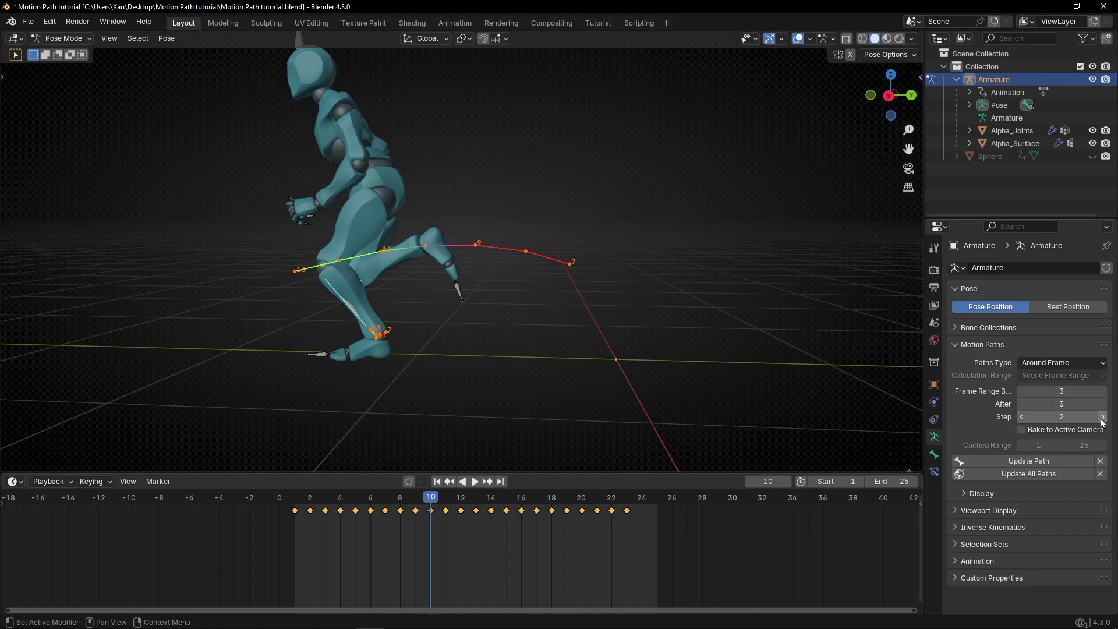
drag(1101, 421, 1048, 421)
key(KP_9)
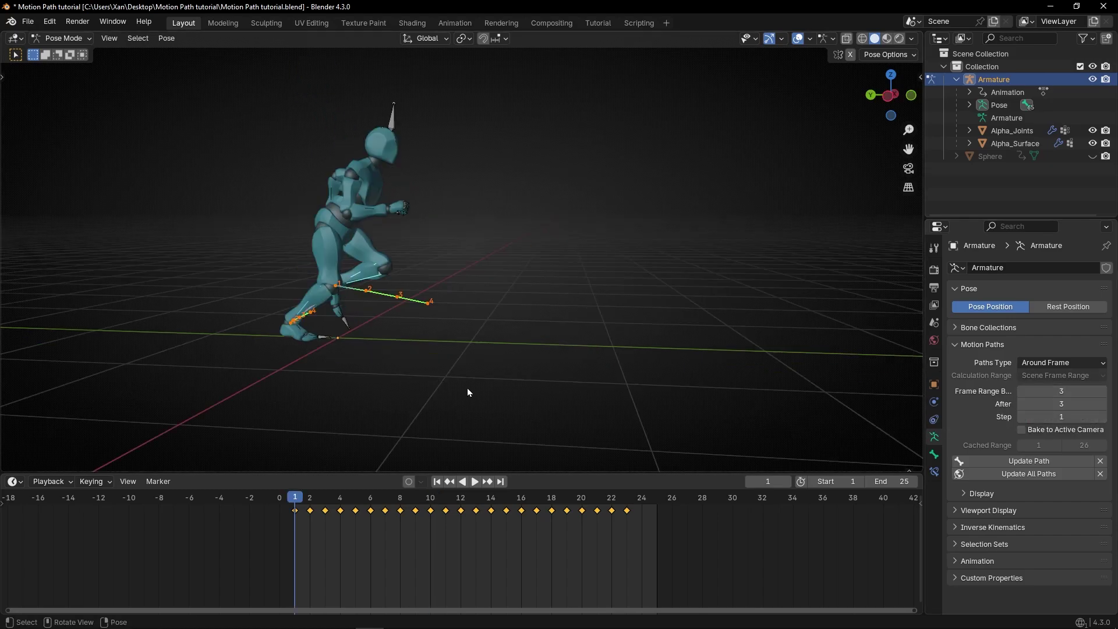
key(space)
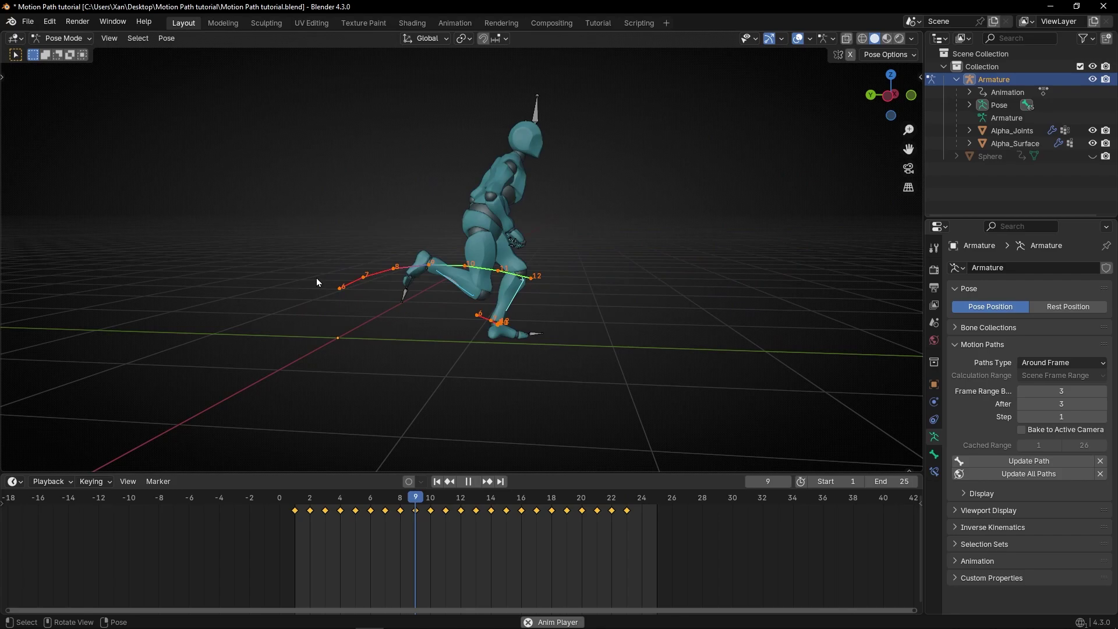
key(space)
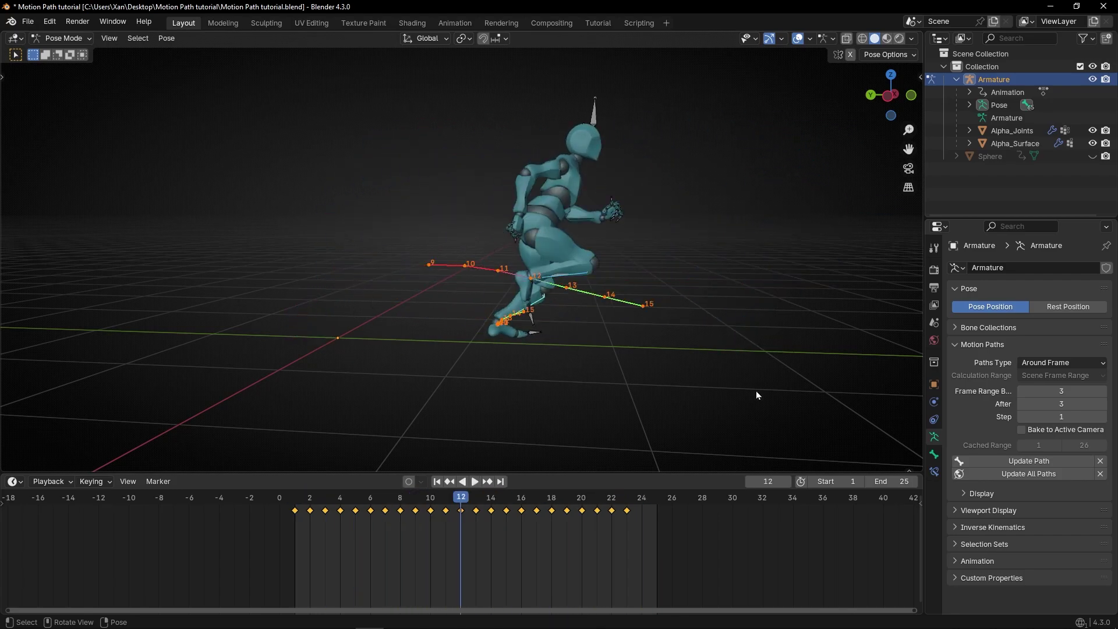
click(1042, 362)
Step: Set Paths Type to In Range and hide the Alpha_Joints and Alpha_Surface meshes
click(1046, 392)
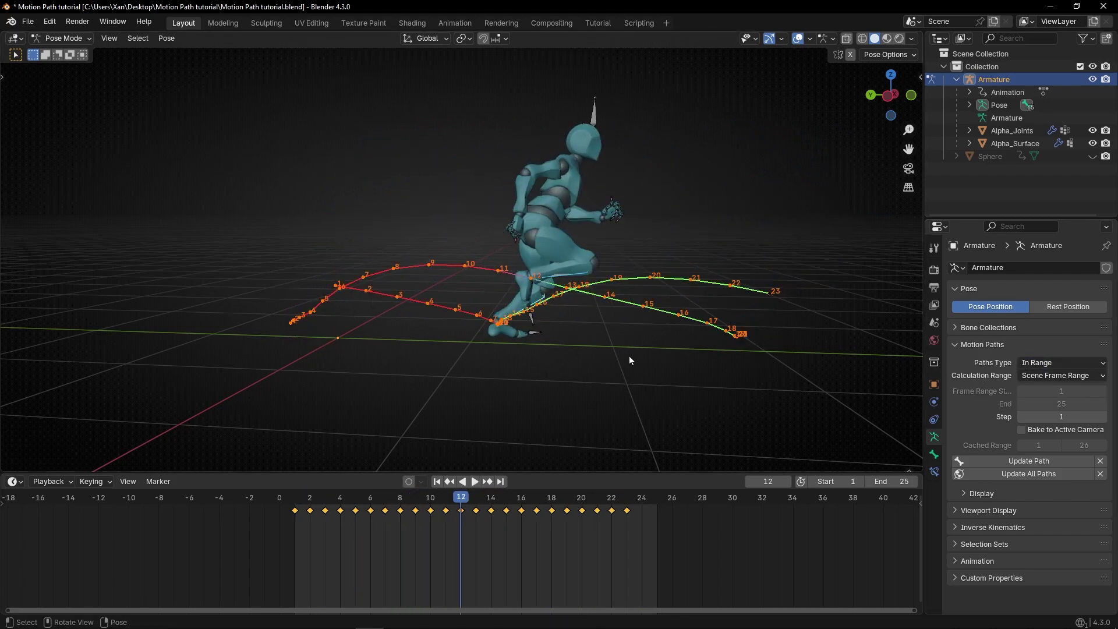
middle_drag(629, 355, 611, 252)
click(1092, 143)
click(1092, 131)
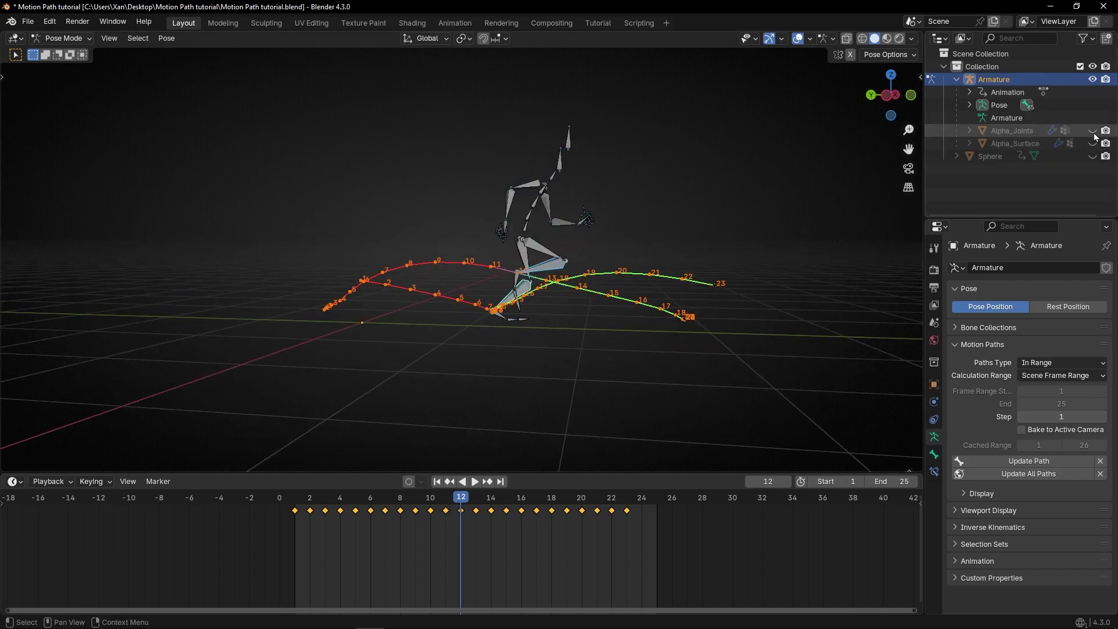
scroll(589, 219, up, 1)
scroll(586, 222, up, 1)
scroll(498, 254, up, 3)
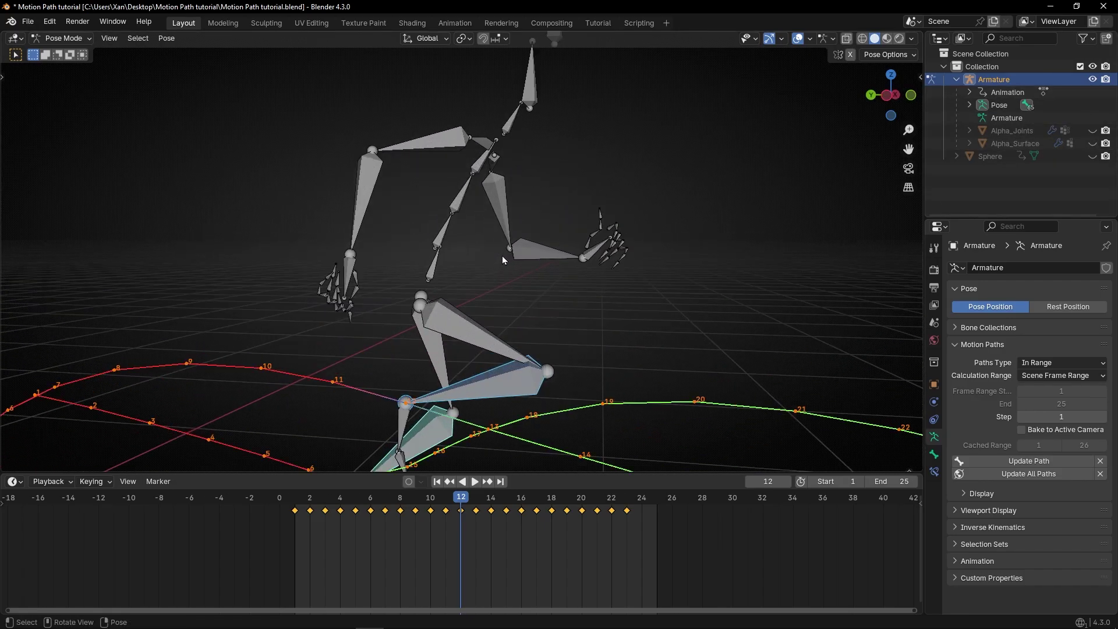
Step: Select both forearm bones and calculate their motion paths
click(581, 262)
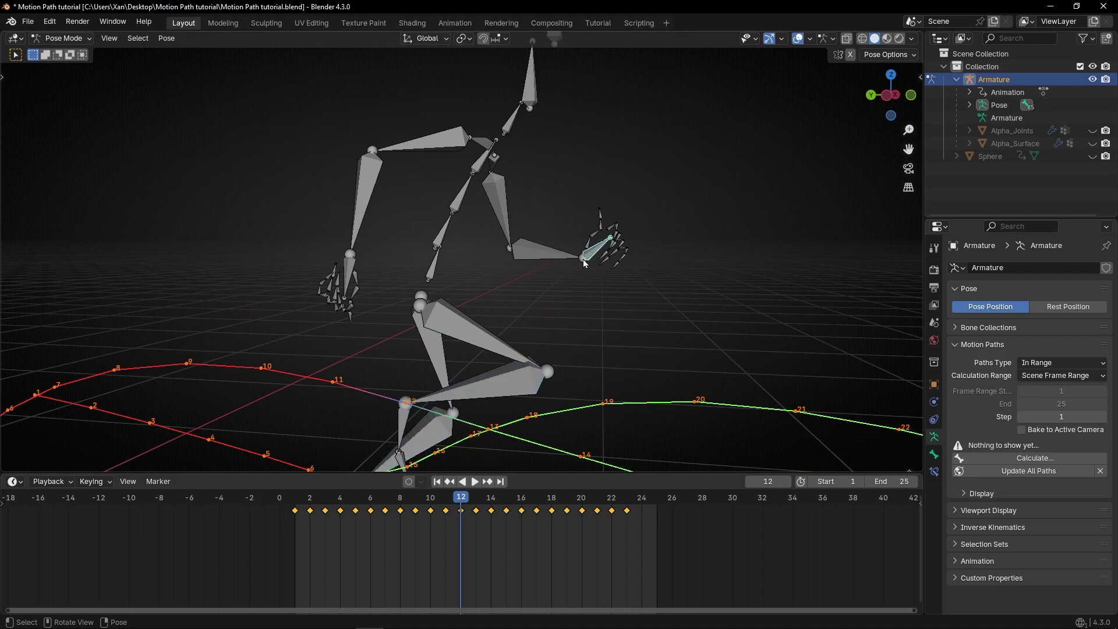
click(580, 262)
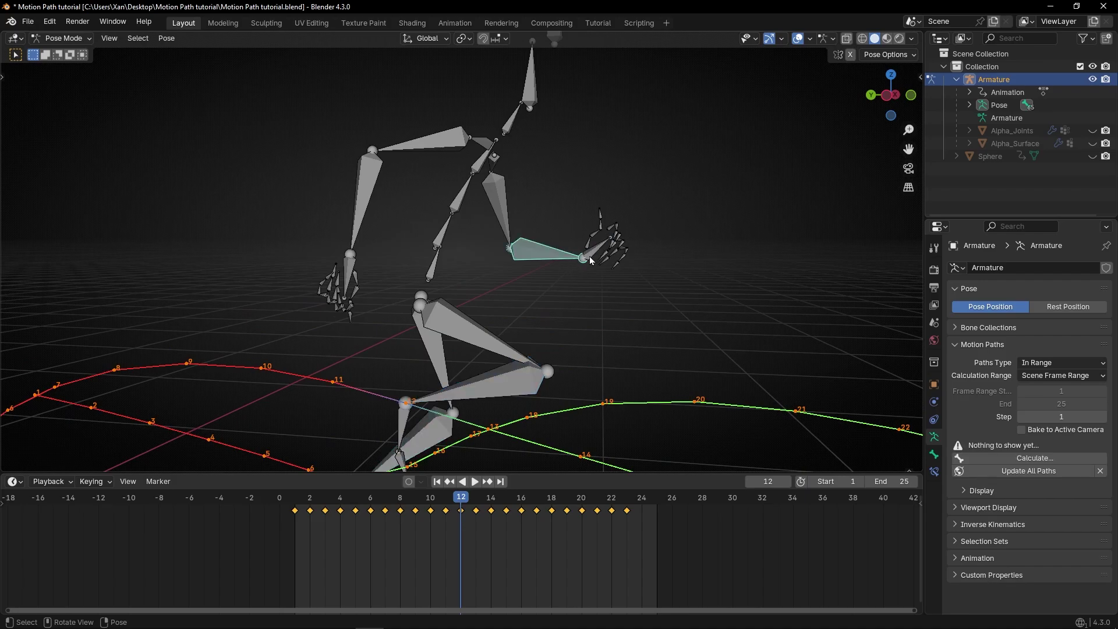
shift+click(350, 254)
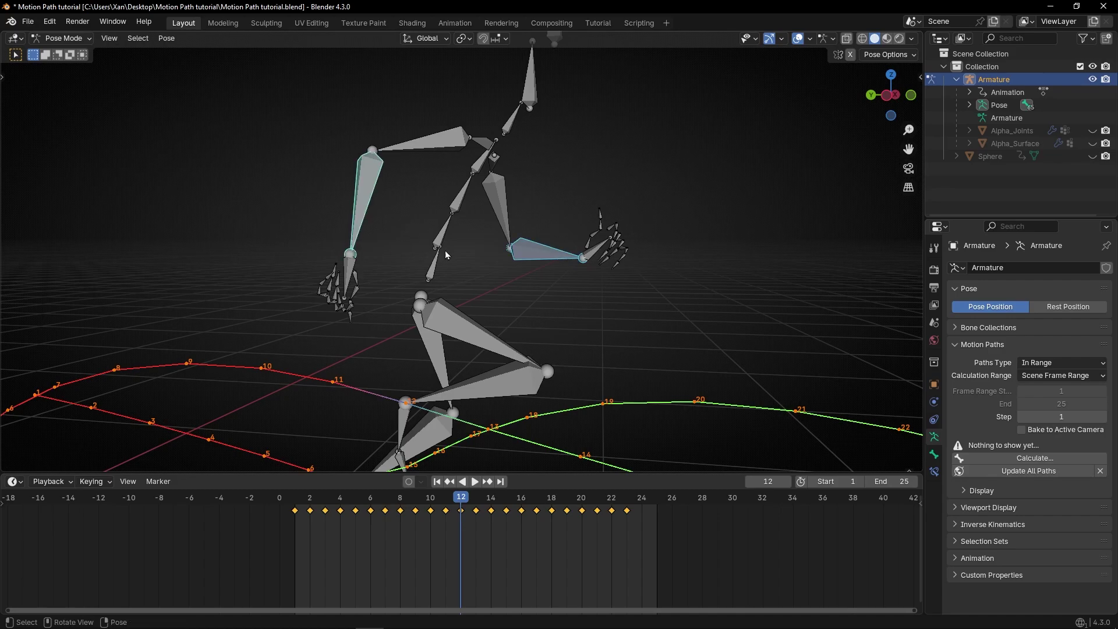
click(1026, 458)
click(978, 509)
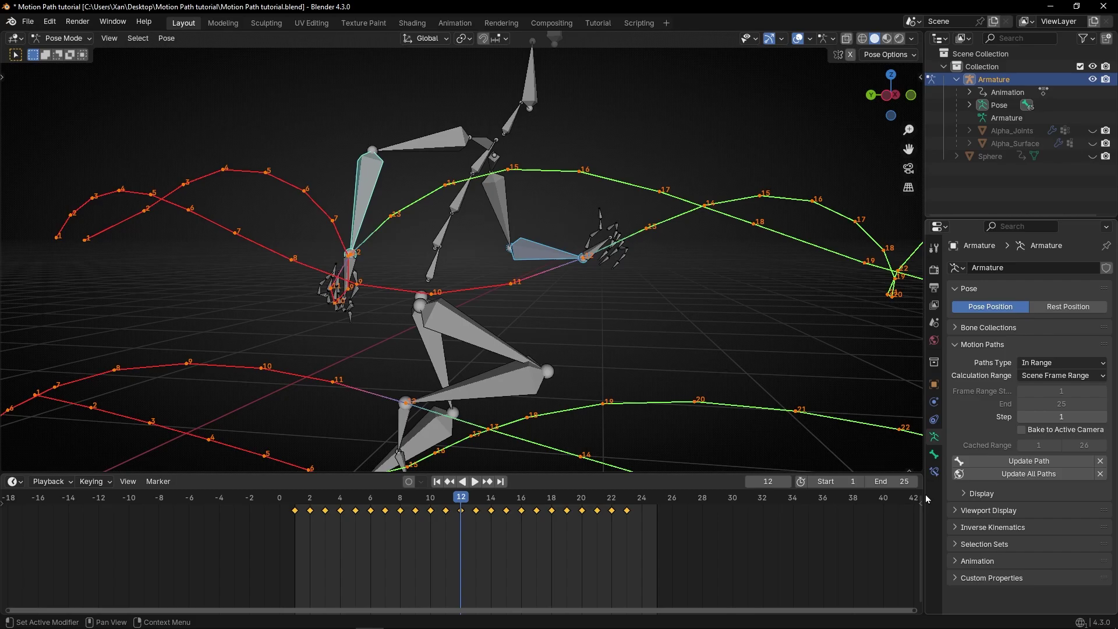
middle_drag(582, 338, 534, 332)
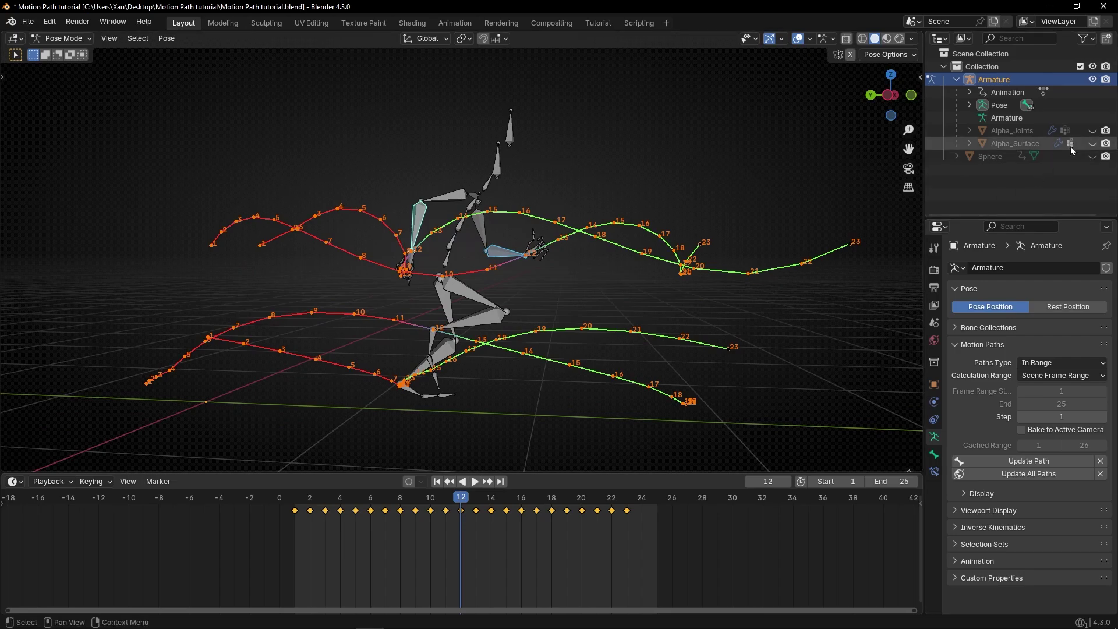
Step: Show the Alpha_Joints and Alpha_Surface meshes again and scrub to frame 9
click(1092, 130)
click(1092, 143)
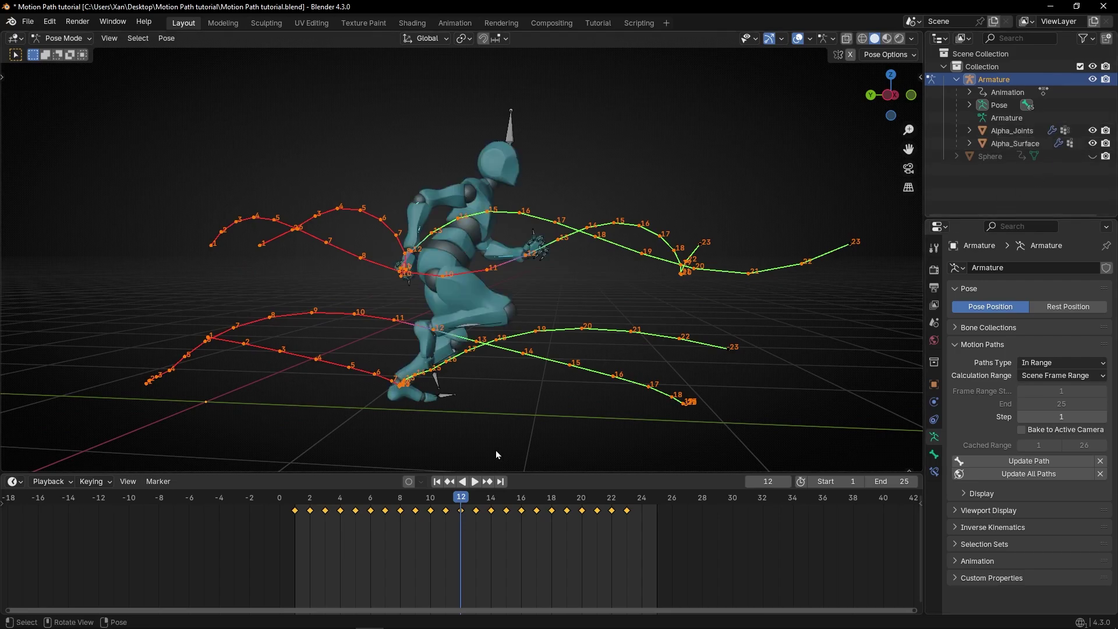
click(422, 497)
mouse_move(423, 497)
mouse_down()
mouse_move(341, 496)
mouse_move(416, 497)
mouse_up()
Step: Set the motion path display Thickness to 6
click(964, 493)
scroll(967, 490, down, 4)
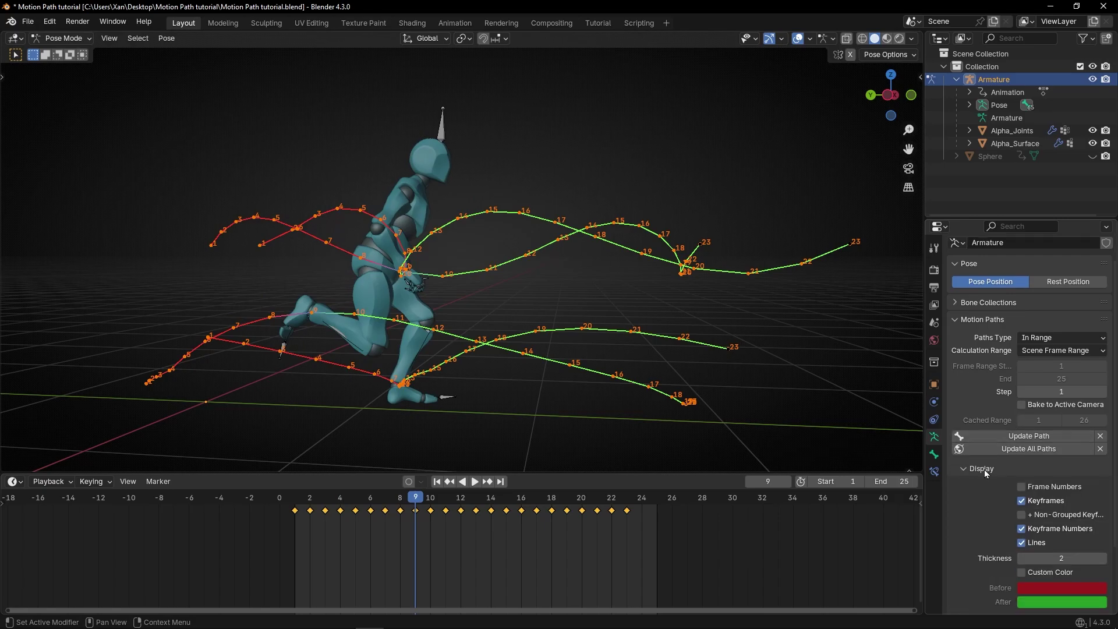
drag(1048, 474, 1078, 474)
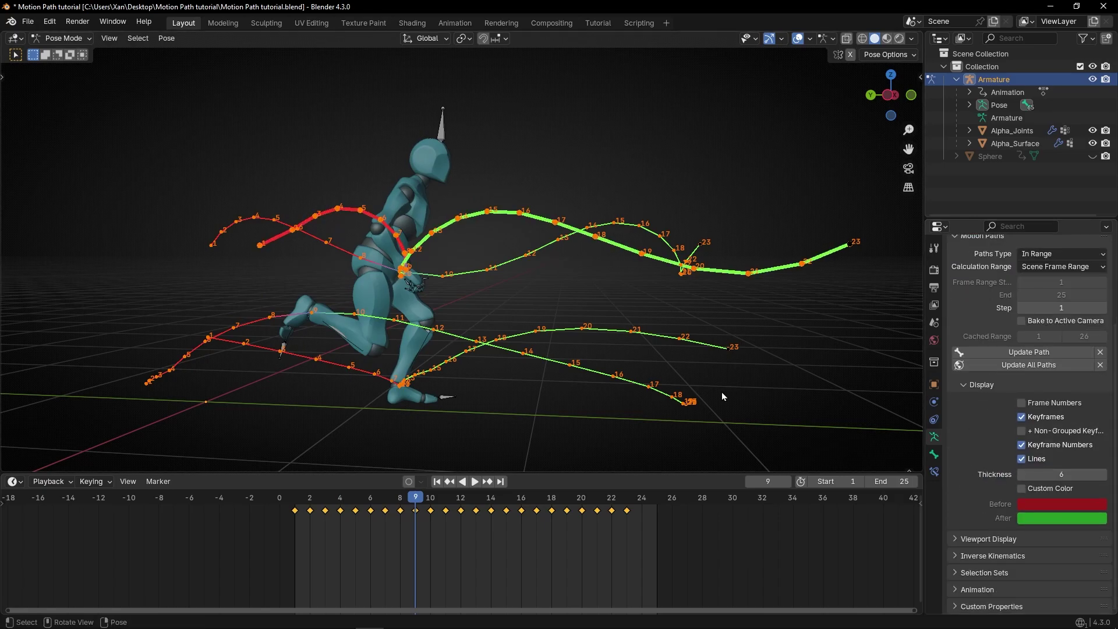
mouse_move(673, 382)
middle_down()
mouse_move(501, 391)
mouse_move(678, 384)
middle_up()
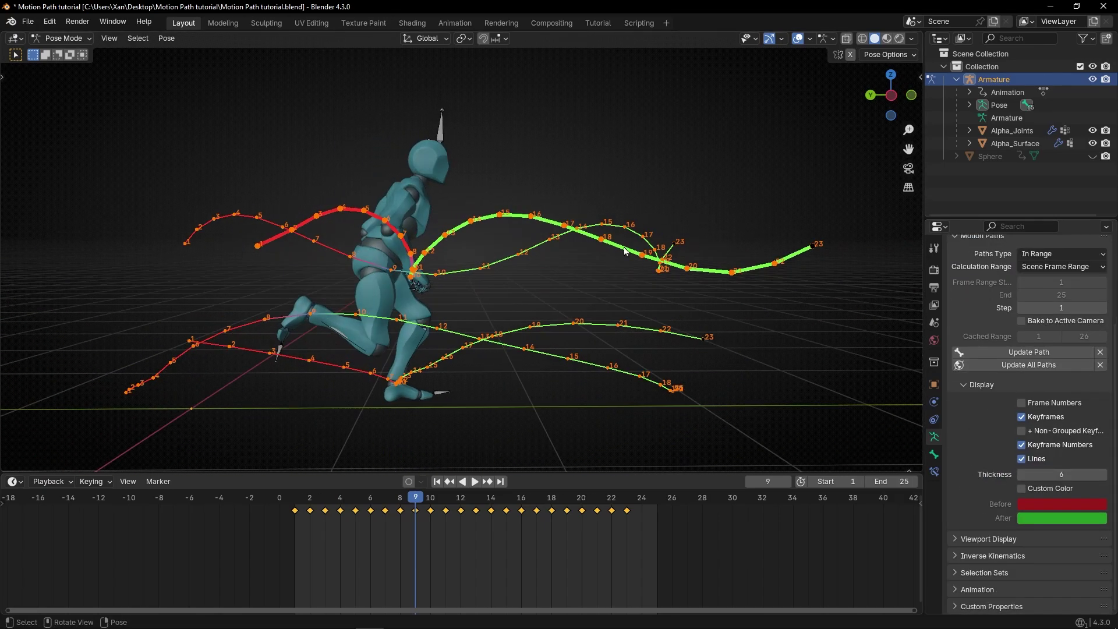
middle_drag(487, 295, 424, 284)
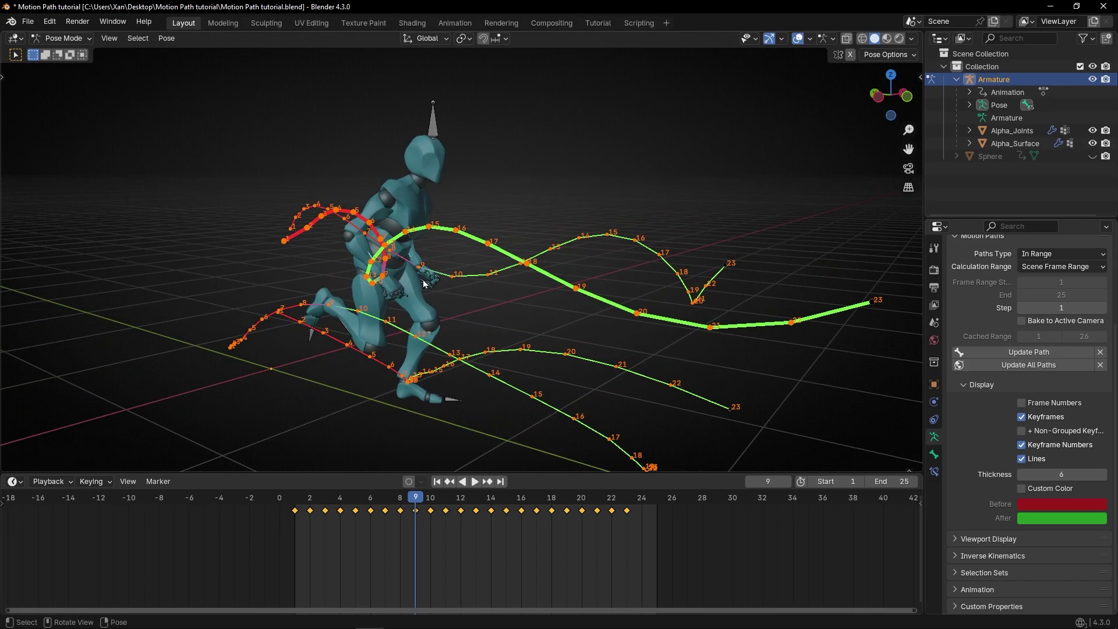
Step: Hide the meshes and update the paths of the other arm and lower-leg bones
click(1093, 131)
click(1092, 143)
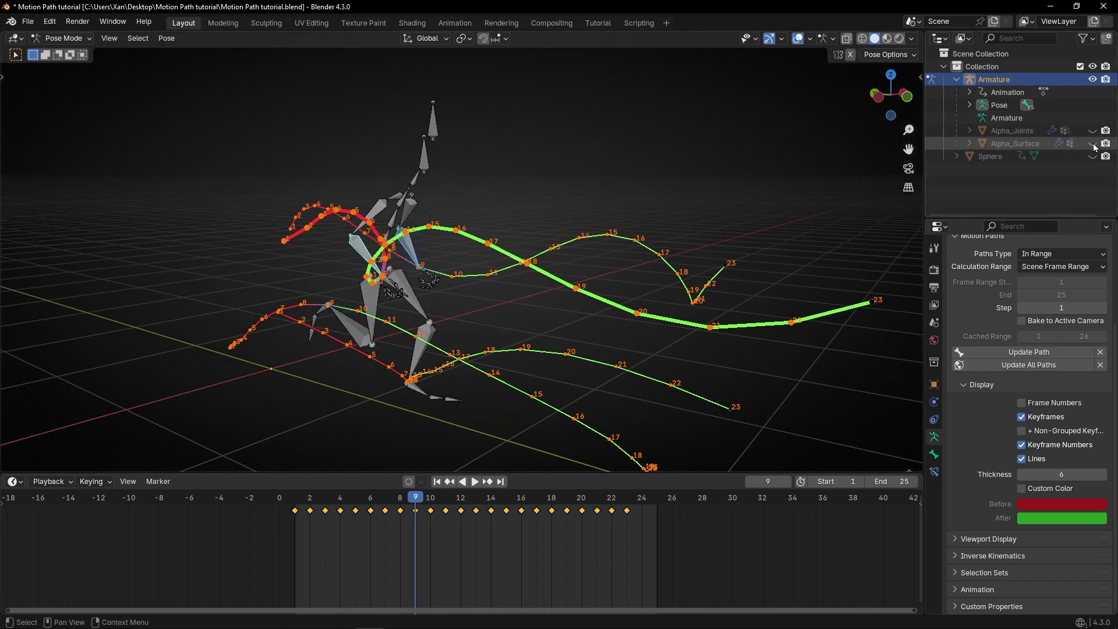
click(422, 265)
key(ctrl+v)
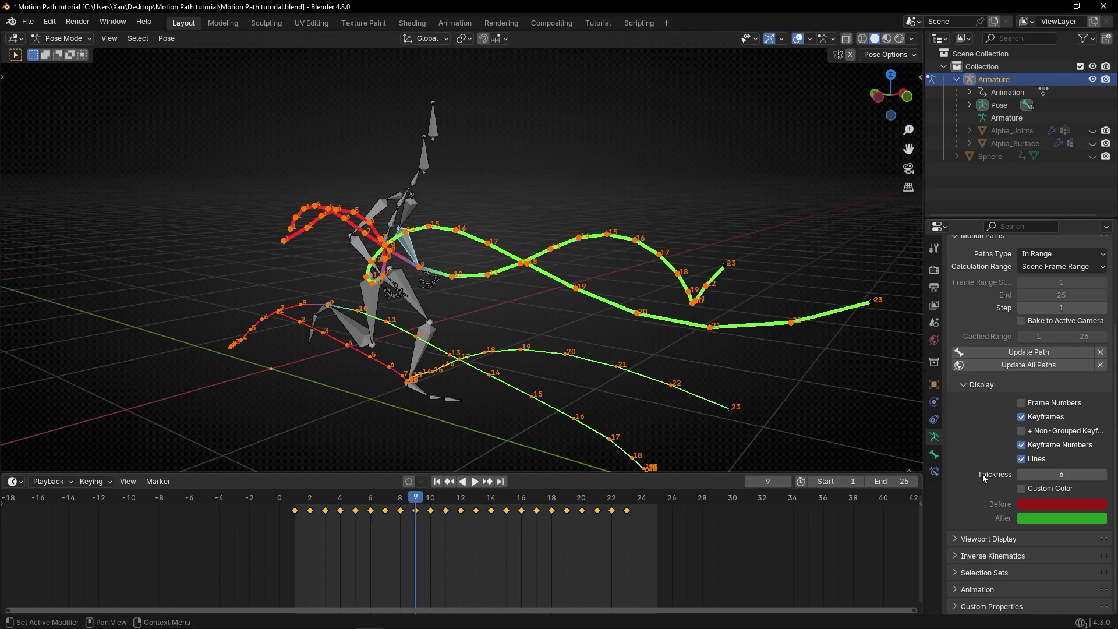
click(411, 380)
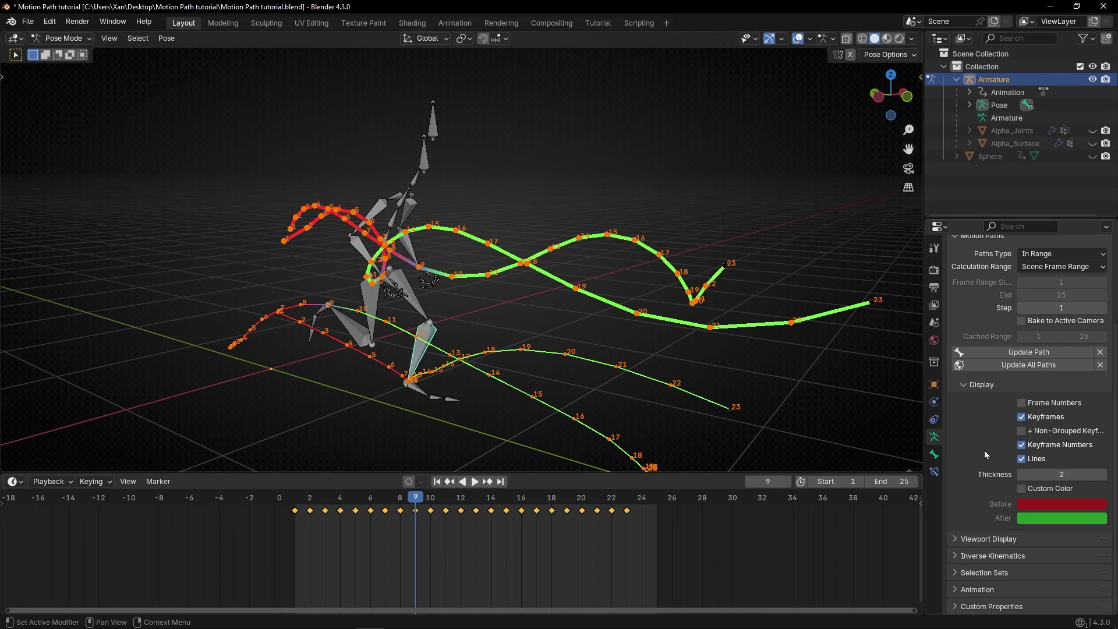
key(ctrl+v)
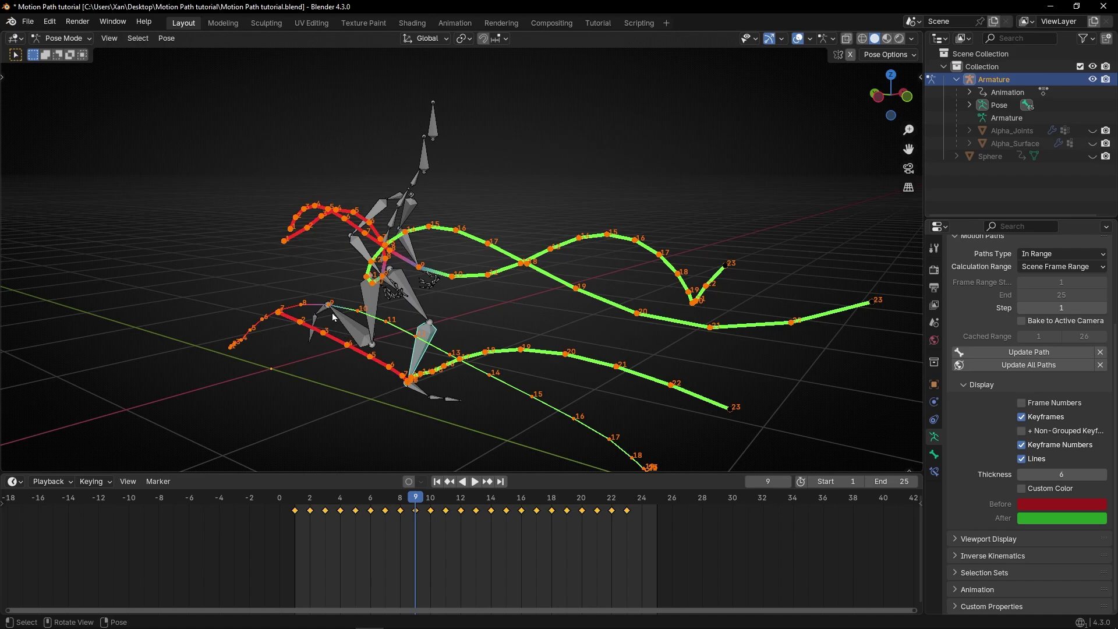
Step: Show the character meshes again and step forward a couple of frames
drag(1093, 143, 1092, 130)
middle_drag(513, 326, 455, 428)
key(Right)
key(Right)
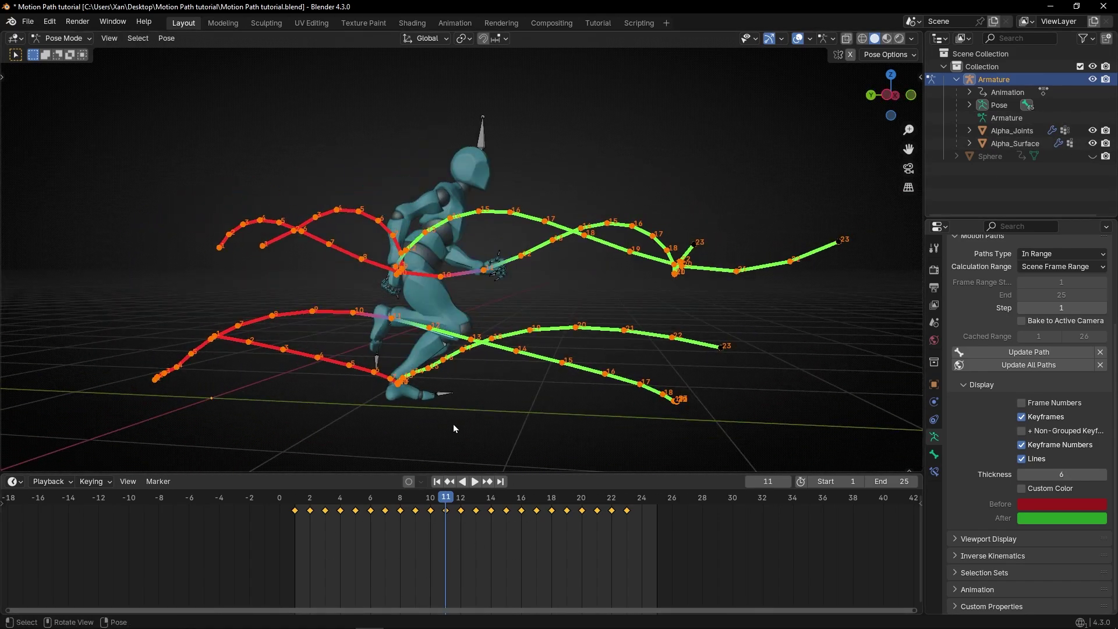